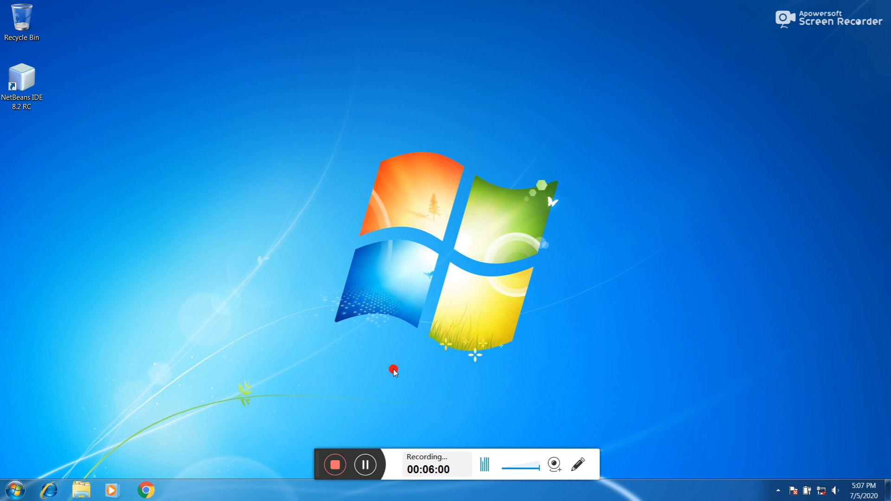
Launch QuickBooks Premier Accountant Edition 2013 from the Start menu's QuickBooks folder
{"action": "left_click", "coordinate": [17, 491]}
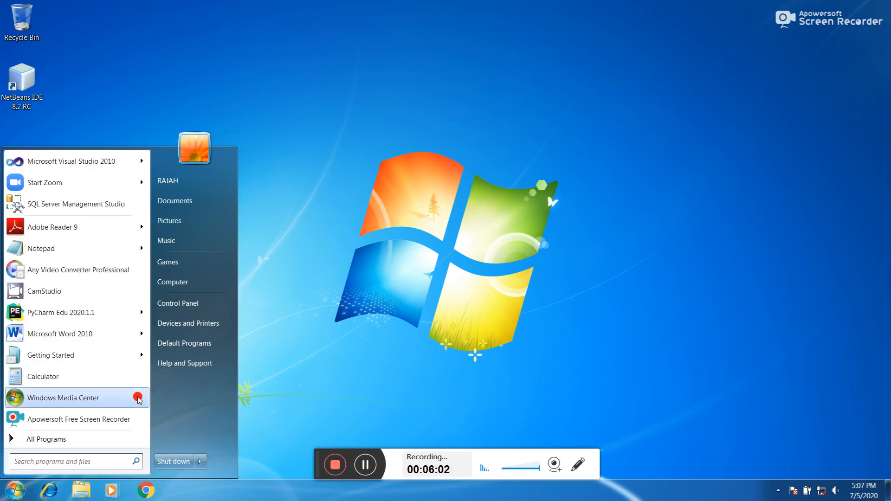
{"action": "left_click", "coordinate": [83, 443]}
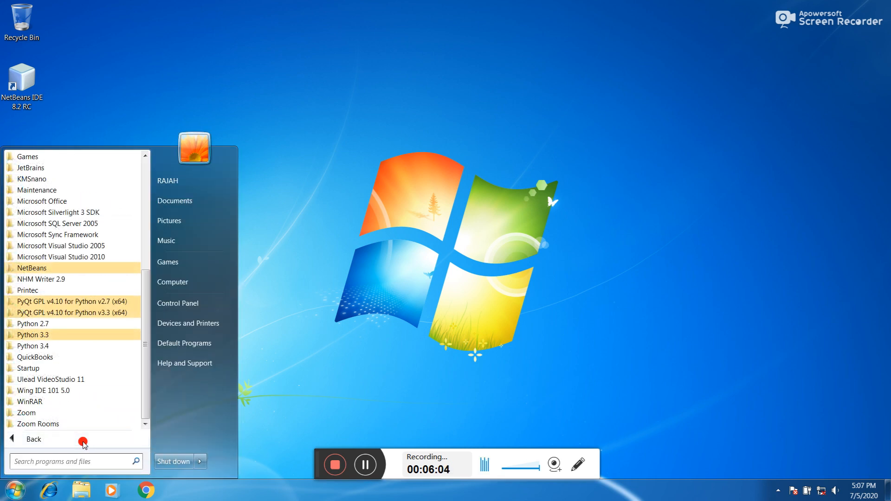
{"action": "left_click", "coordinate": [61, 357]}
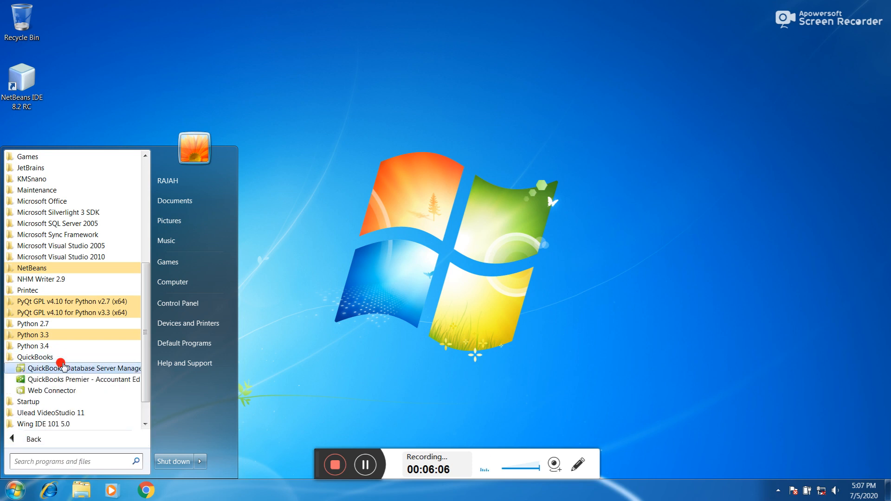
{"action": "left_click", "coordinate": [108, 379]}
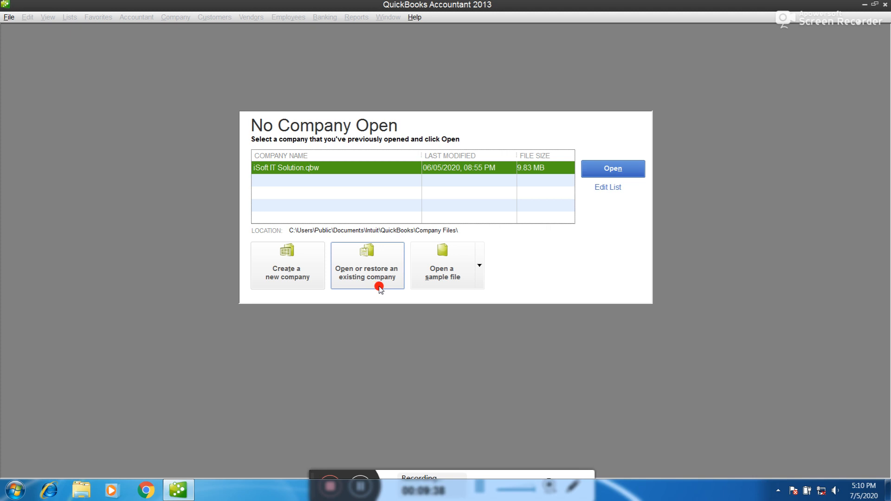
{"action": "left_click", "coordinate": [480, 271]}
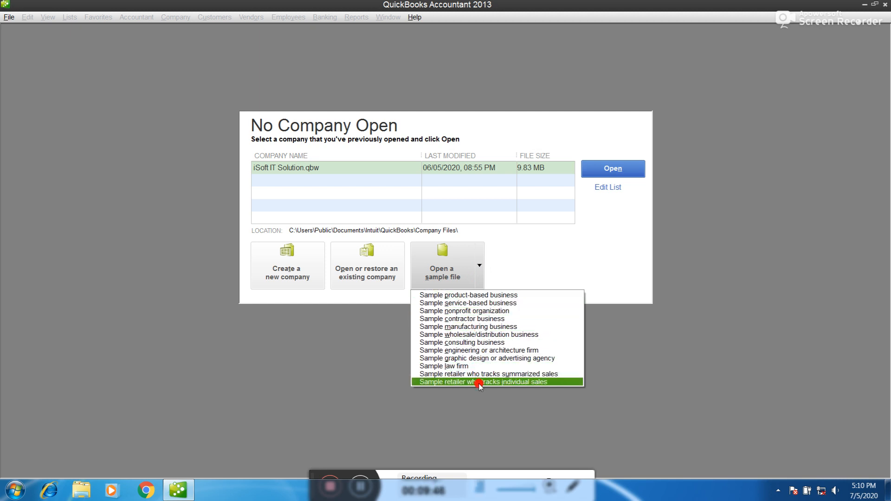
{"action": "left_click", "coordinate": [560, 259]}
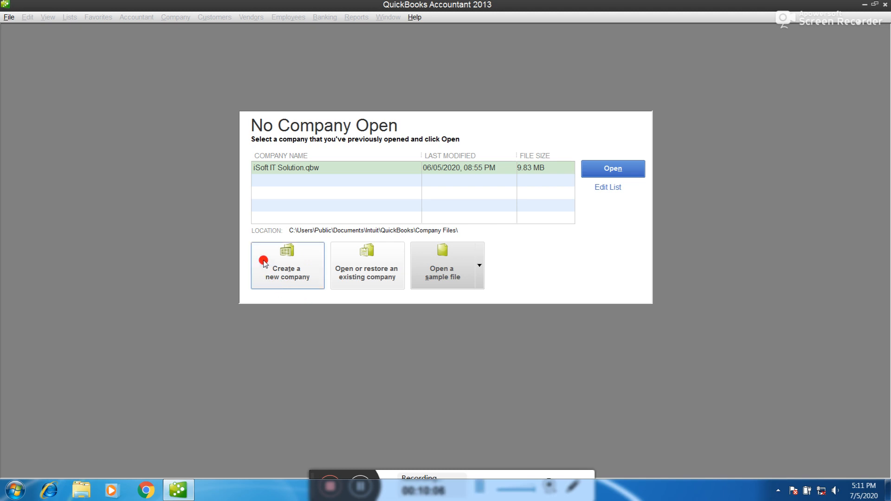
Begin a new company file using the Detailed Start setup
{"action": "left_click", "coordinate": [285, 277]}
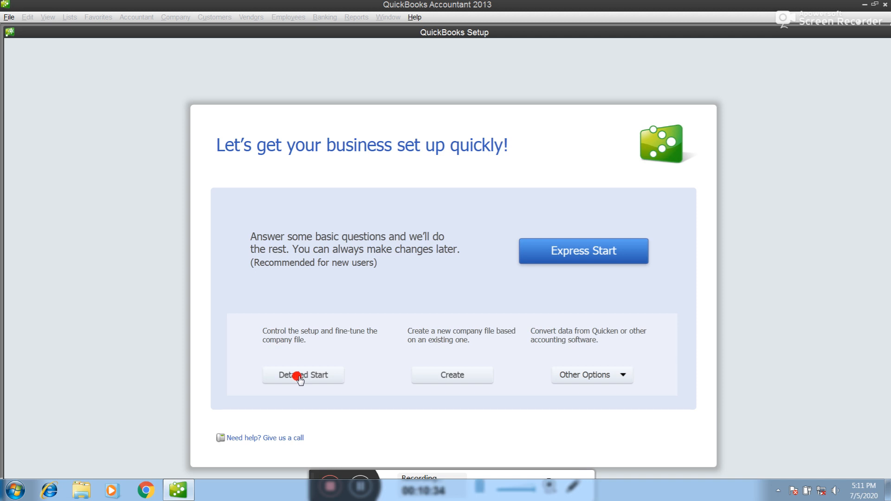
{"action": "left_click", "coordinate": [332, 380]}
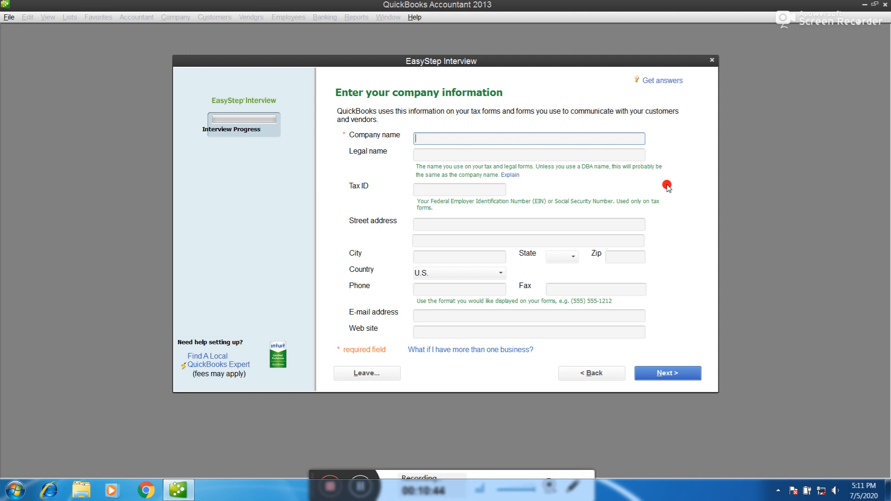
Enter the company name Rajah Furniture Centre, its tax ID, street address and city
{"action": "type", "text": "Rajah Fur"}
{"action": "type", "text": "niture Centre"}
{"action": "key", "text": "Tab"}
{"action": "key", "text": "Tab"}
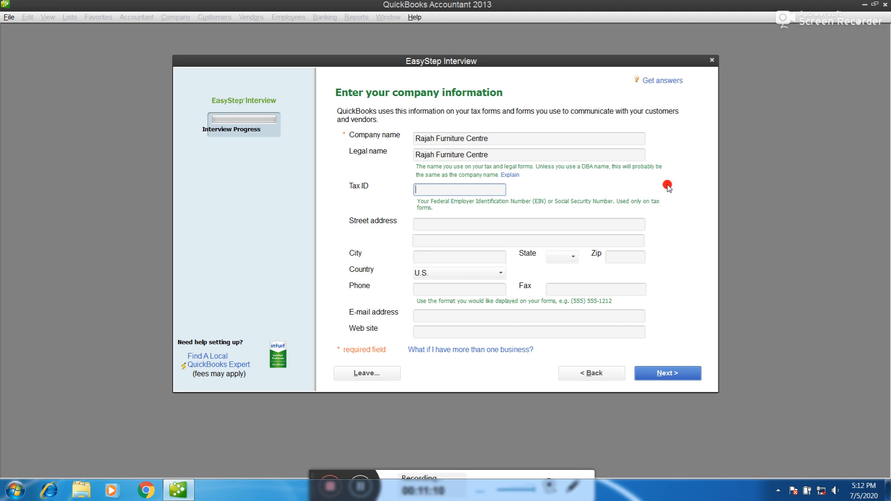
{"action": "key", "text": "Tab"}
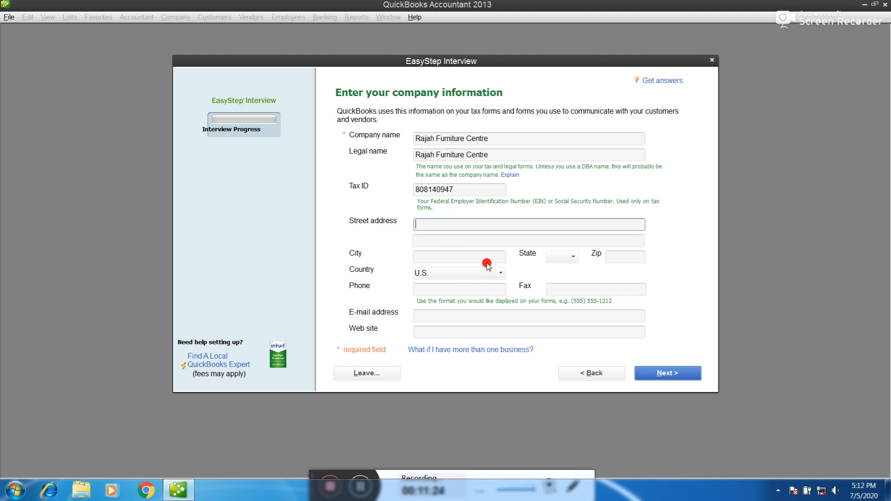
{"action": "key", "text": "Tab"}
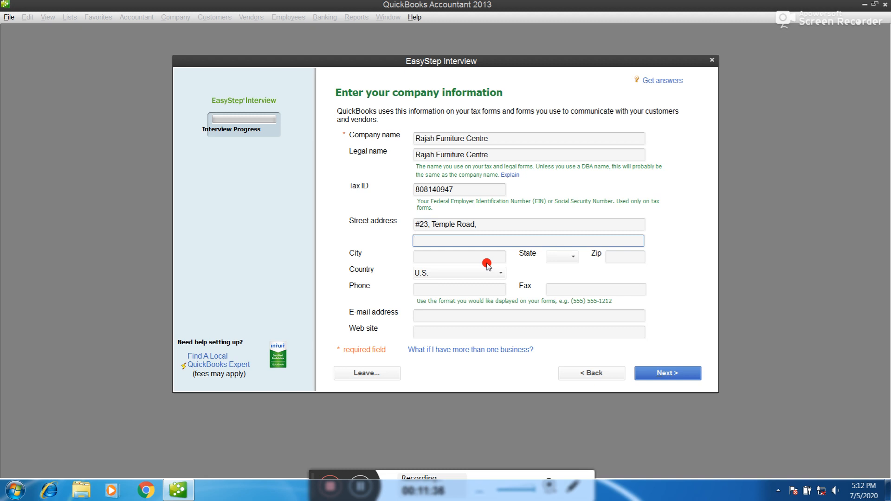
{"action": "key", "text": "shift+Tab"}
{"action": "key", "text": "End"}
{"action": "key", "text": "BackSpace"}
{"action": "key", "text": "BackSpace"}
{"action": "key", "text": "BackSpace"}
{"action": "key", "text": "BackSpace"}
{"action": "key", "text": "BackSpace"}
{"action": "key", "text": "BackSpace"}
{"action": "key", "text": "BackSpace"}
{"action": "key", "text": "BackSpace"}
{"action": "key", "text": "BackSpace"}
{"action": "key", "text": "BackSpace"}
{"action": "key", "text": "BackSpace"}
{"action": "key", "text": "BackSpace"}
{"action": "key", "text": "BackSpace"}
{"action": "key", "text": "BackSpace"}
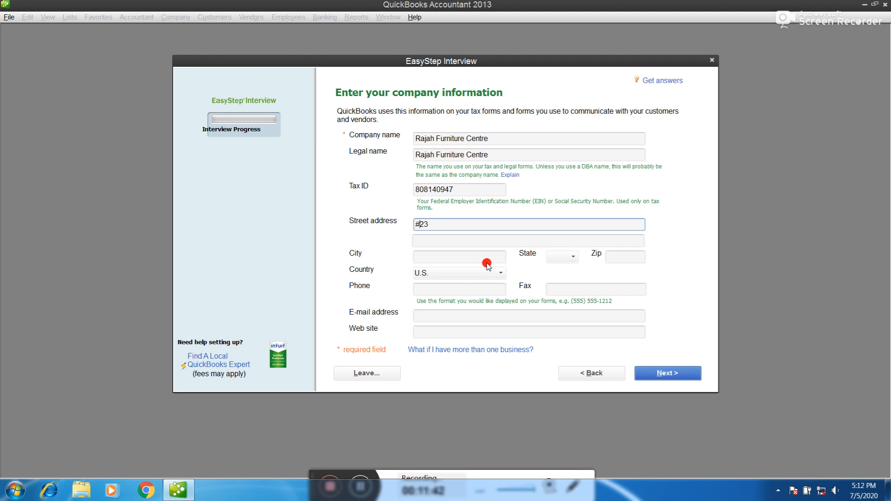
{"action": "type", "text": "No -"}
{"action": "key", "text": "End"}
{"action": "type", "text": ","}
{"action": "key", "text": "Tab"}
{"action": "type", "text": "Tem"}
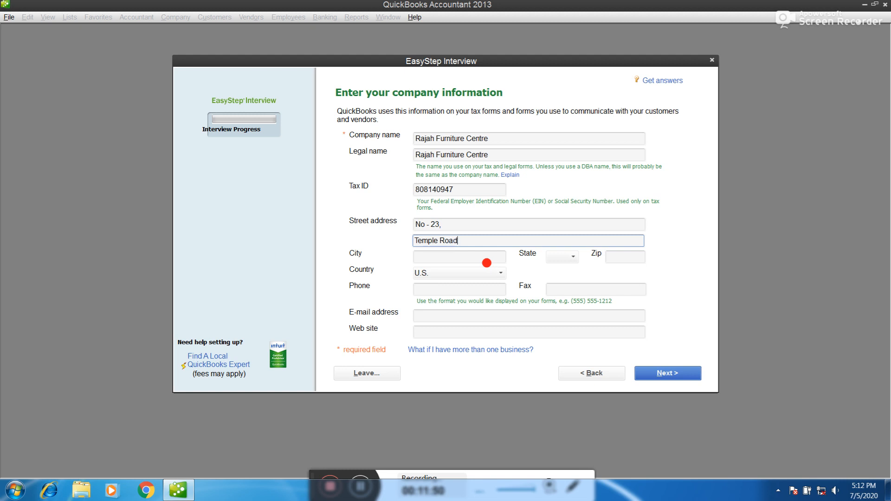
{"action": "key", "text": "Tab"}
{"action": "type", "text": "Jaffna"}
{"action": "key", "text": "Tab"}
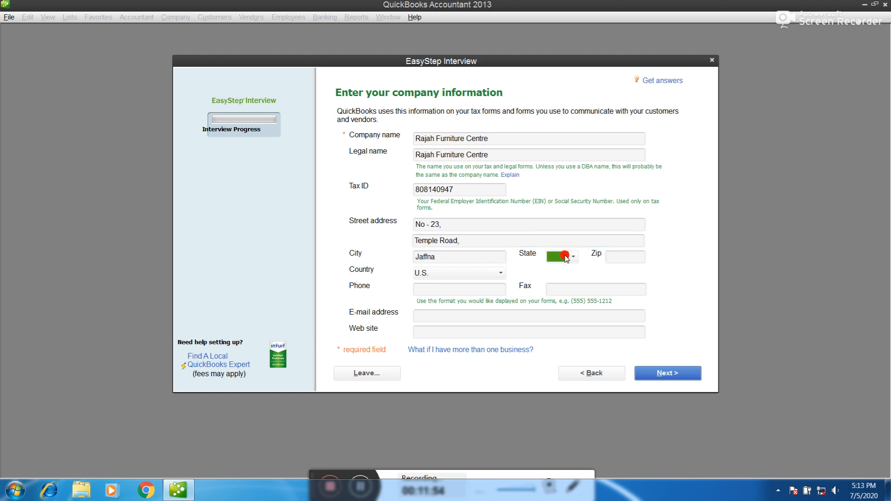
Set the country to Other, the state to NE and the zip to 40000
{"action": "left_click", "coordinate": [501, 273]}
{"action": "left_click", "coordinate": [446, 451]}
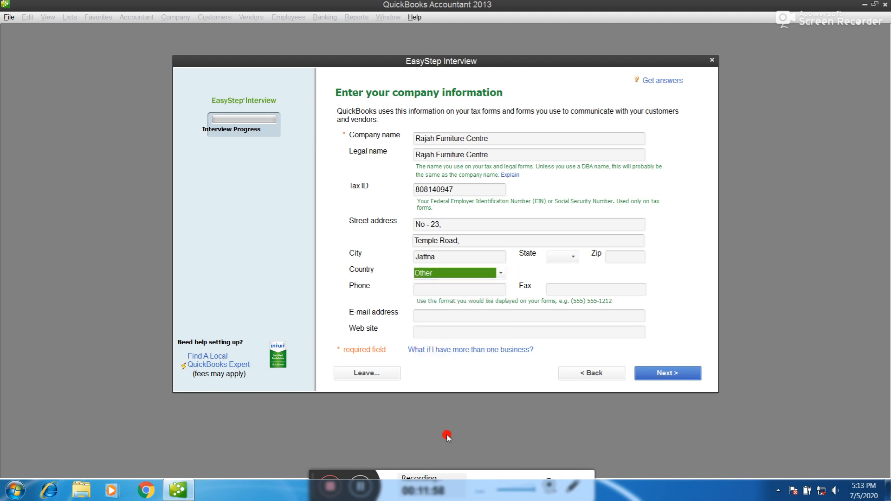
{"action": "left_click", "coordinate": [555, 257]}
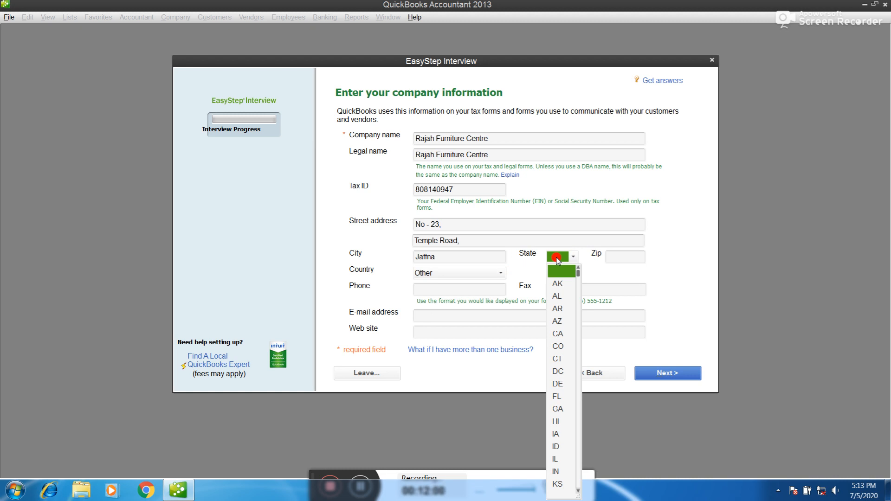
{"action": "type", "text": "NC"}
{"action": "left_click", "coordinate": [570, 257]}
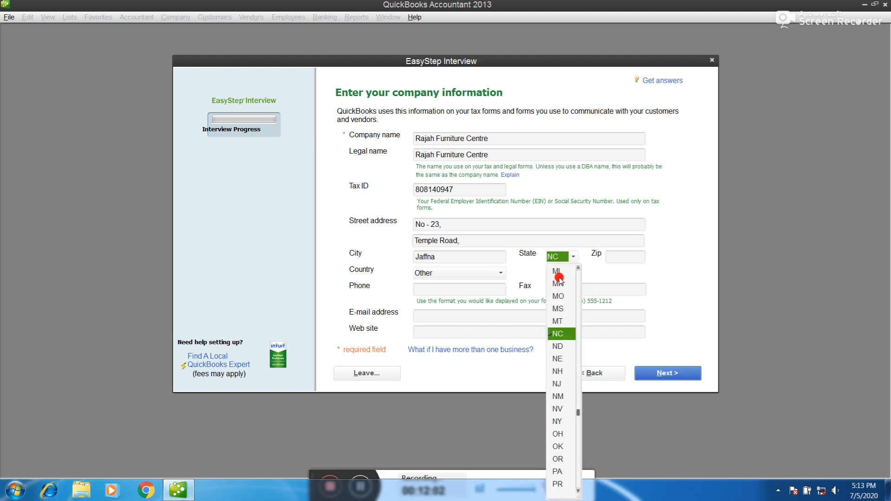
{"action": "left_click", "coordinate": [557, 359]}
{"action": "left_click", "coordinate": [609, 252]}
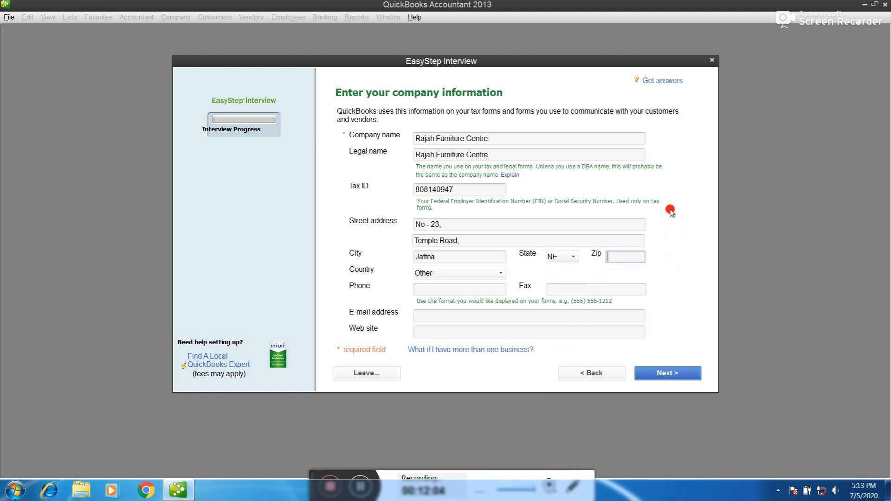
{"action": "type", "text": "40000"}
Fill in the company phone, fax, e-mail and web site, then continue
{"action": "left_click", "coordinate": [478, 287]}
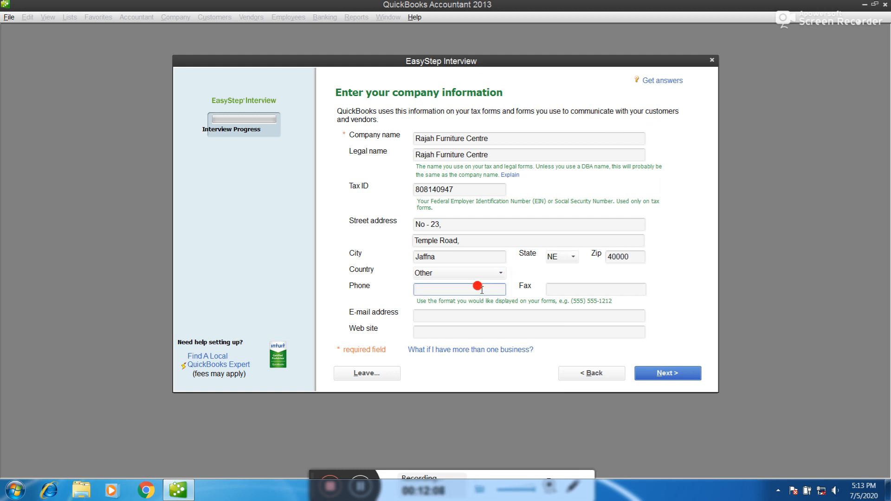
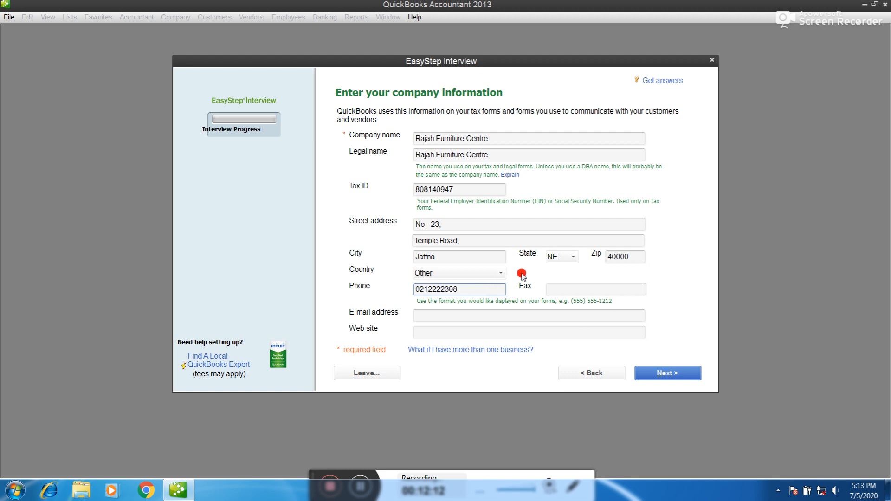
{"action": "left_click", "coordinate": [577, 291]}
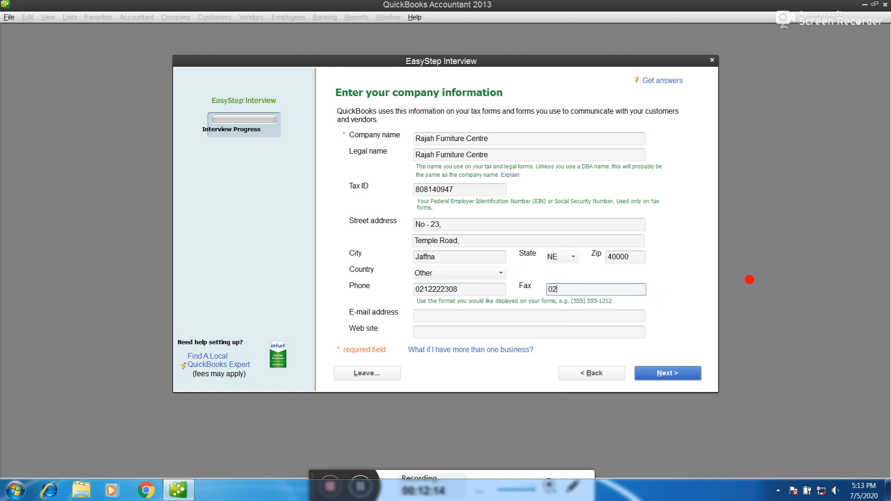
{"action": "left_click", "coordinate": [517, 314]}
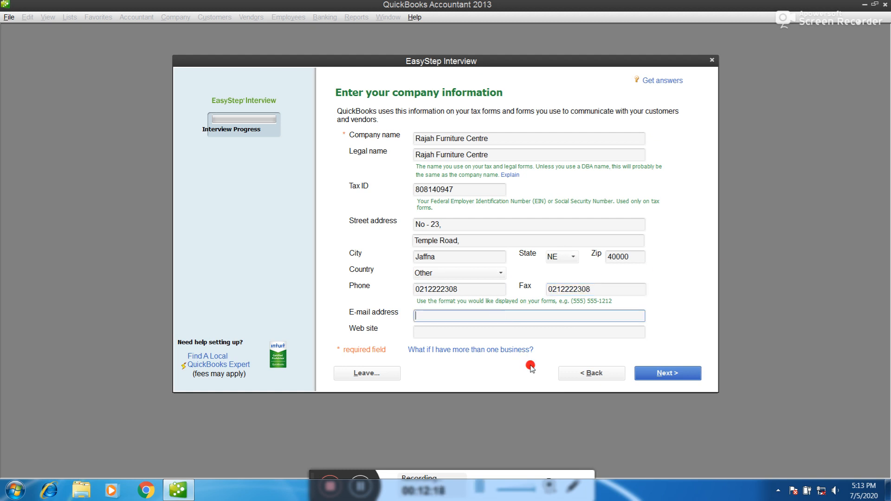
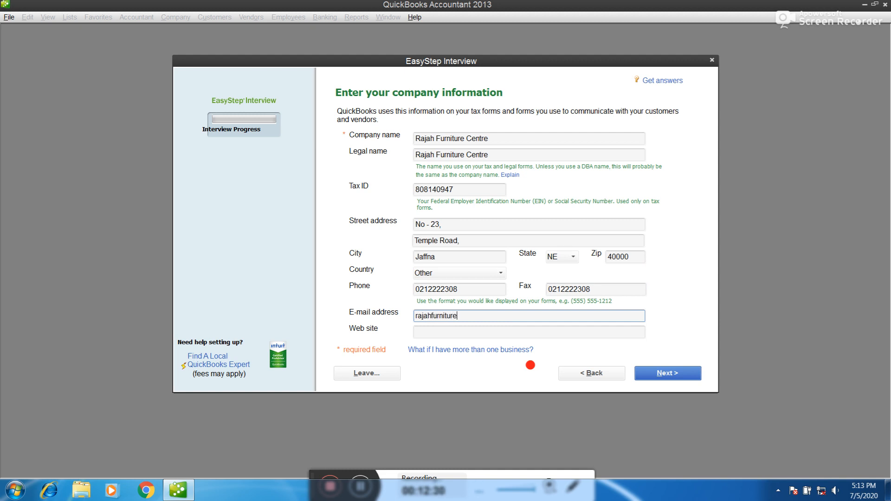
{"action": "key", "text": "Tab"}
{"action": "type", "text": "ww"}
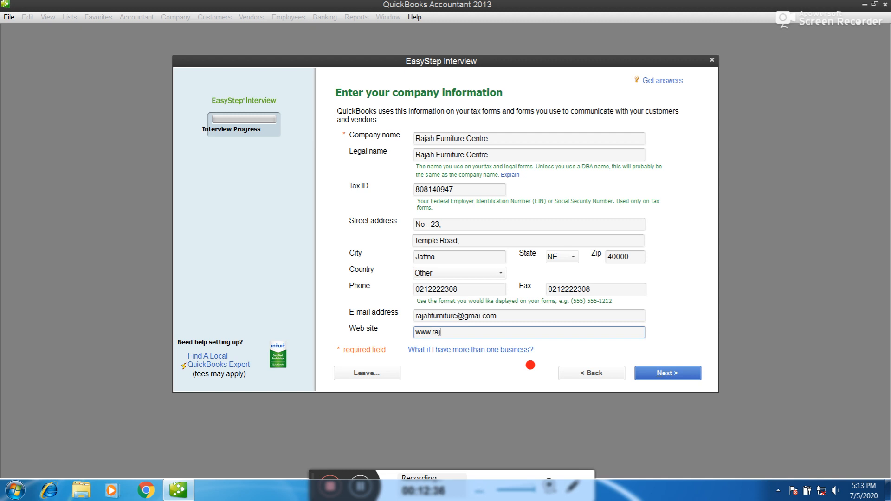
{"action": "type", "text": "w.rajahfurniture.com"}
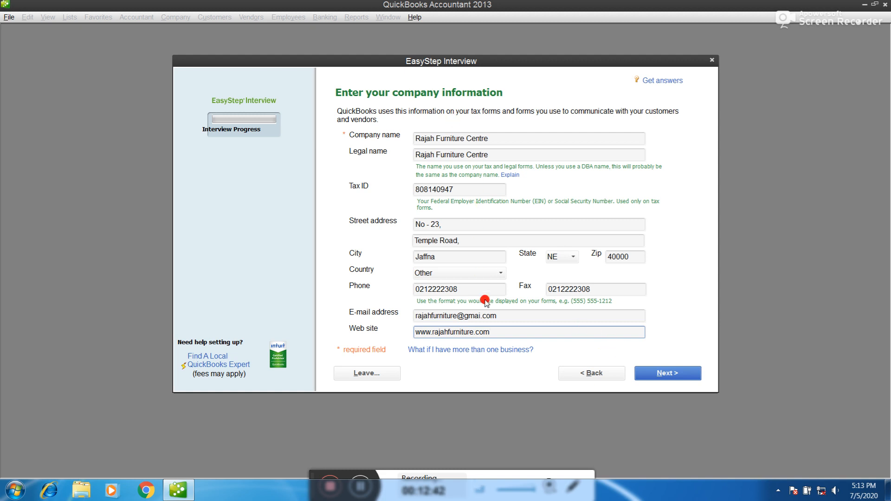
{"action": "left_click", "coordinate": [665, 375]}
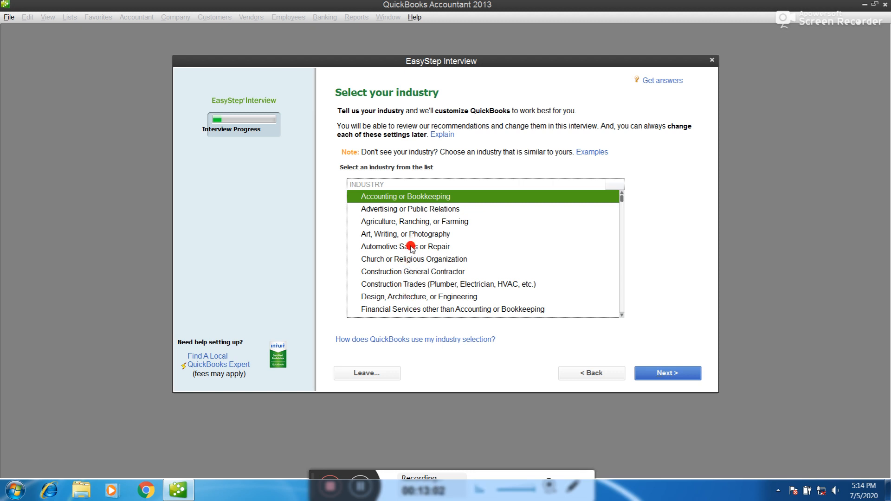
Scroll the industry list, pick General Product-based Business and continue
{"action": "left_click", "coordinate": [621, 315]}
{"action": "left_click", "coordinate": [621, 317]}
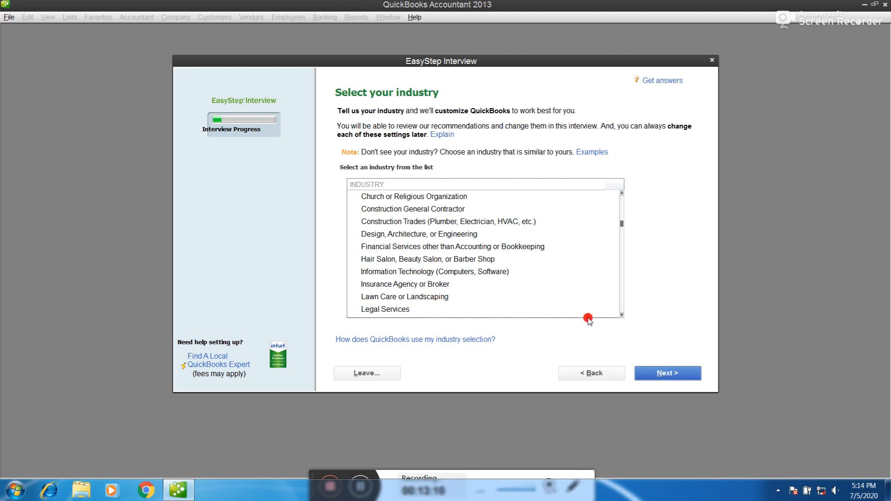
{"action": "left_click", "coordinate": [621, 316]}
{"action": "left_click", "coordinate": [621, 316]}
{"action": "left_click", "coordinate": [621, 316]}
{"action": "left_click", "coordinate": [621, 316]}
{"action": "left_click", "coordinate": [621, 315]}
{"action": "left_click", "coordinate": [621, 315]}
{"action": "left_click", "coordinate": [621, 316]}
{"action": "left_click", "coordinate": [622, 315]}
{"action": "left_click", "coordinate": [622, 316]}
{"action": "left_click", "coordinate": [621, 316]}
{"action": "left_click", "coordinate": [621, 316]}
{"action": "left_click", "coordinate": [622, 316]}
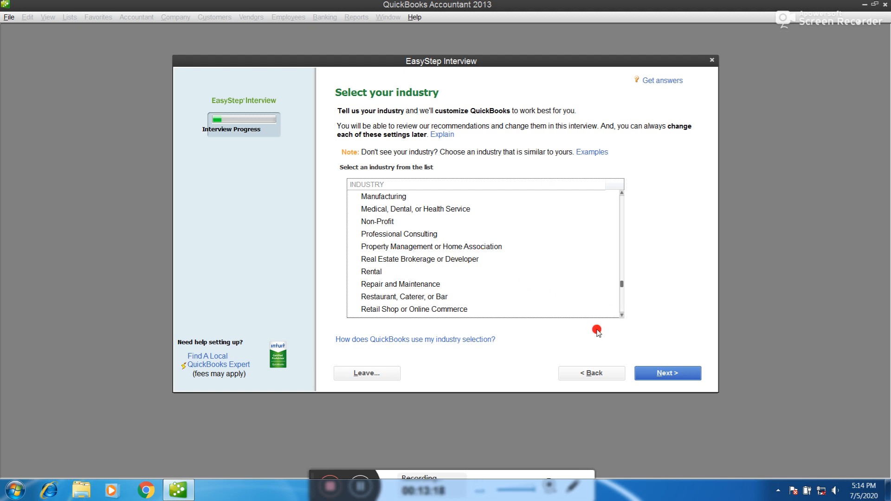
{"action": "left_click", "coordinate": [621, 316]}
{"action": "left_click", "coordinate": [622, 316]}
{"action": "left_click", "coordinate": [622, 316]}
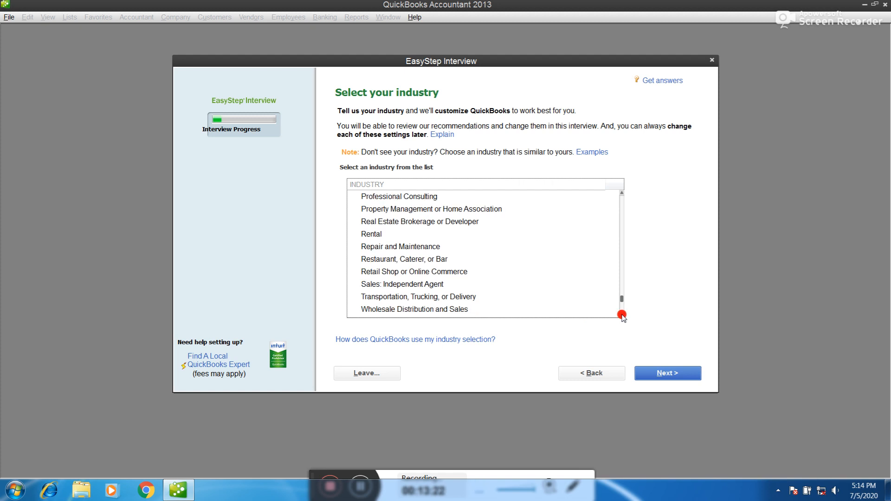
{"action": "left_click", "coordinate": [622, 315]}
{"action": "left_click", "coordinate": [621, 316]}
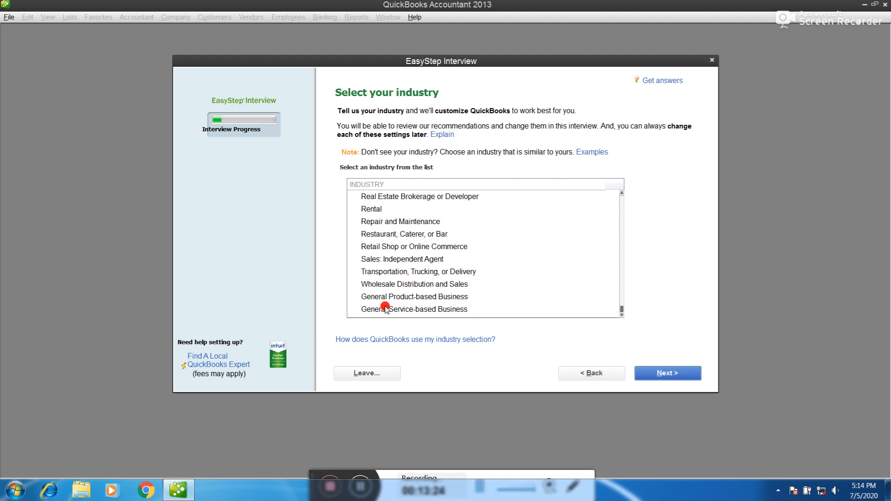
{"action": "left_click", "coordinate": [452, 298]}
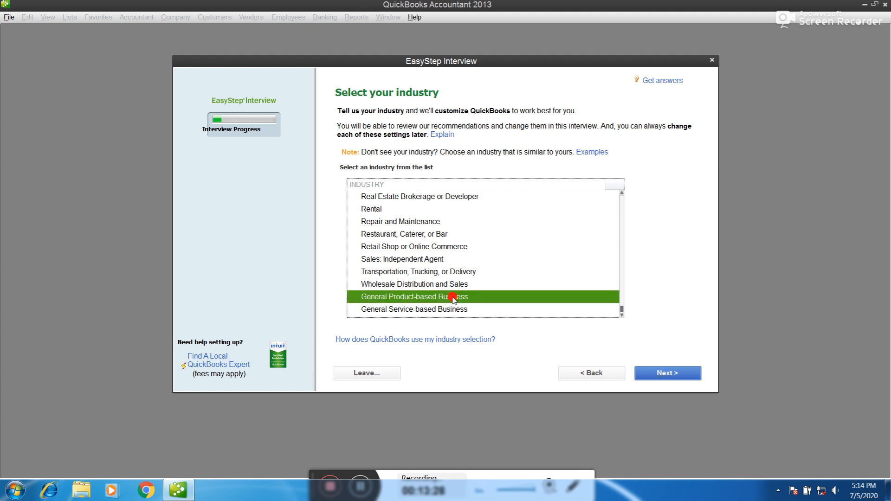
{"action": "left_click", "coordinate": [655, 372]}
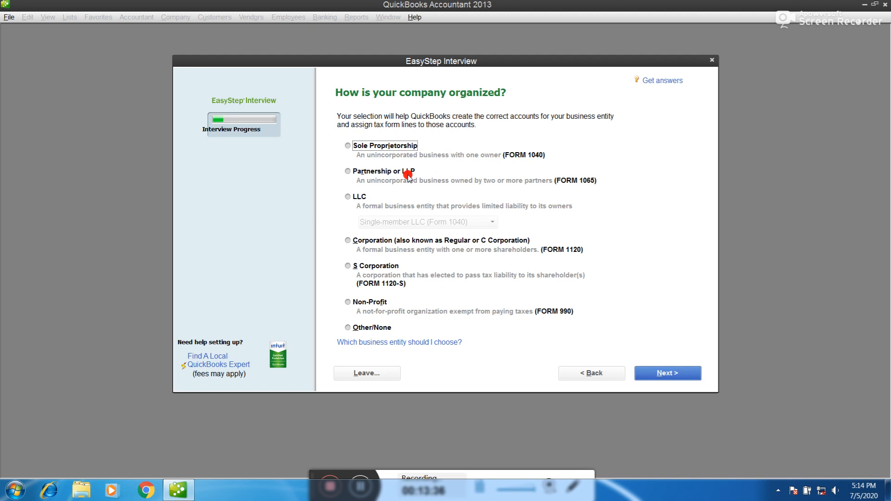
Choose Sole Proprietorship as the business organization type and continue
{"action": "left_click", "coordinate": [360, 196]}
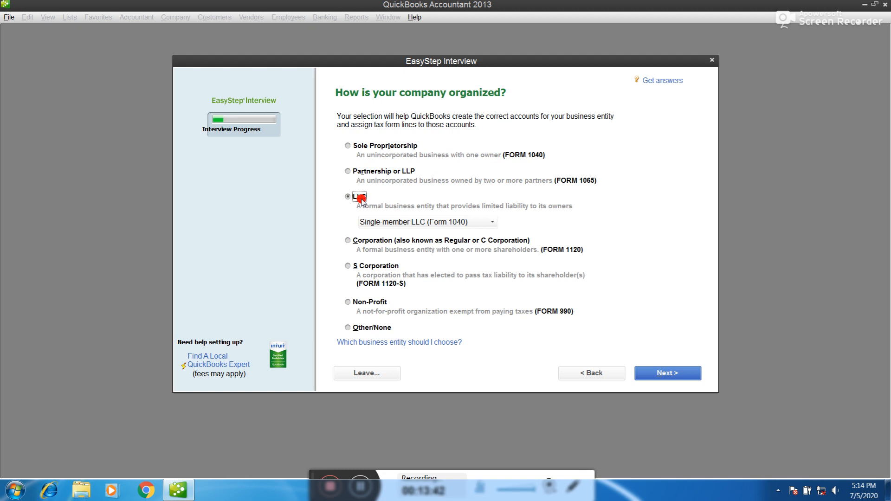
{"action": "left_click", "coordinate": [350, 145]}
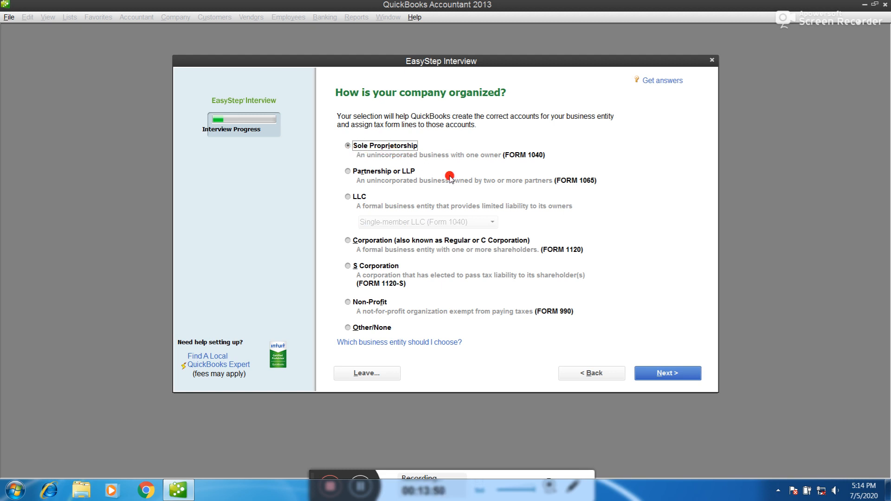
{"action": "left_click", "coordinate": [671, 374]}
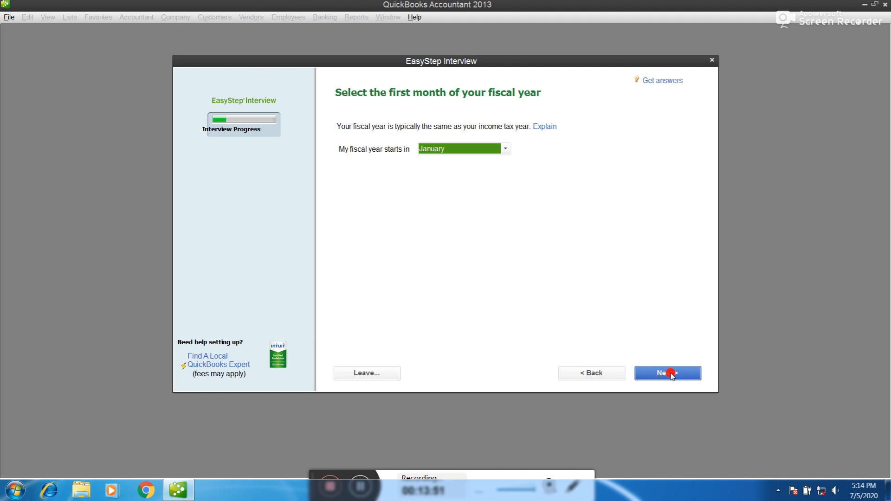
Make the fiscal year start in April
{"action": "left_click", "coordinate": [479, 148]}
{"action": "left_click", "coordinate": [431, 199]}
{"action": "left_click", "coordinate": [682, 366]}
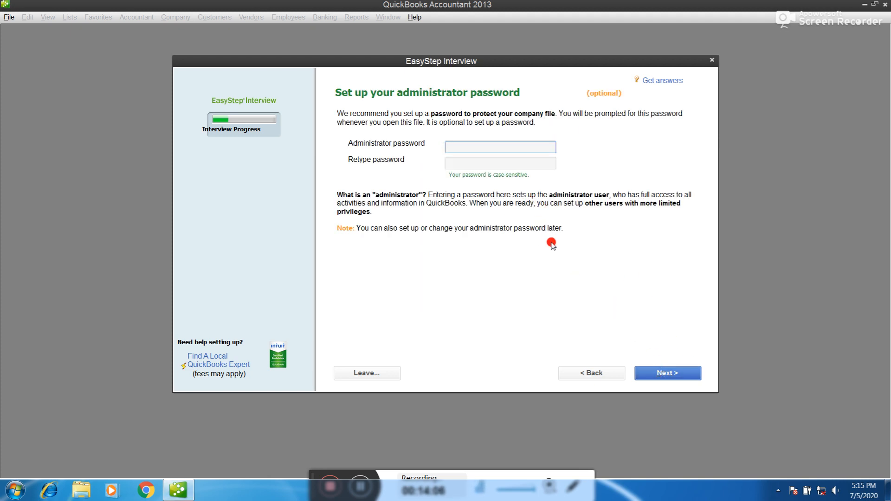
Set and confirm the administrator password, then proceed to saving the file
{"action": "type", "text": "••"}
{"action": "key", "text": "Tab"}
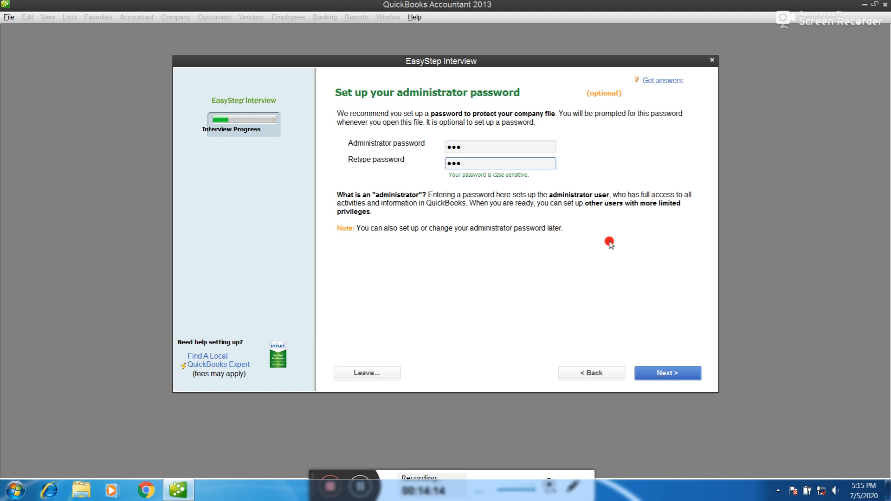
{"action": "left_click", "coordinate": [668, 373]}
{"action": "left_click", "coordinate": [677, 377]}
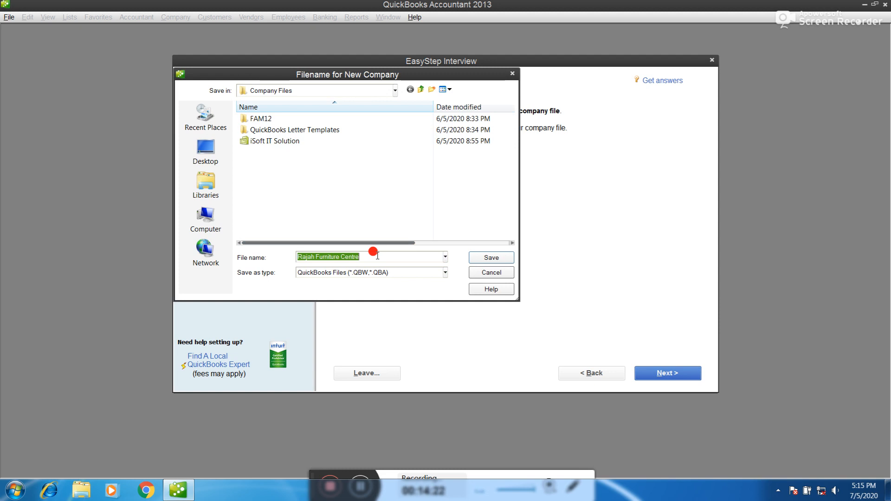
Save the company file as Rajah Furniture Centre in Company Files
{"action": "left_click", "coordinate": [495, 258]}
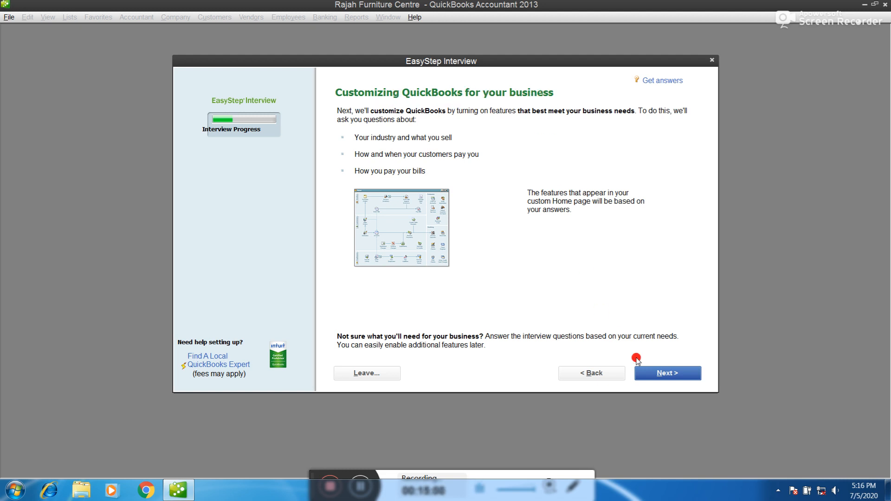
Answer that the business sells both services and products and charges sales tax
{"action": "left_click", "coordinate": [658, 374]}
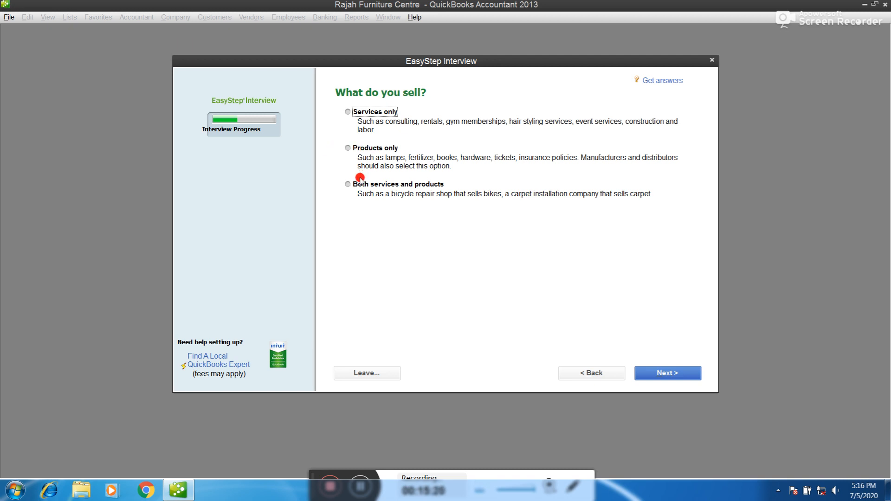
{"action": "left_click", "coordinate": [347, 184]}
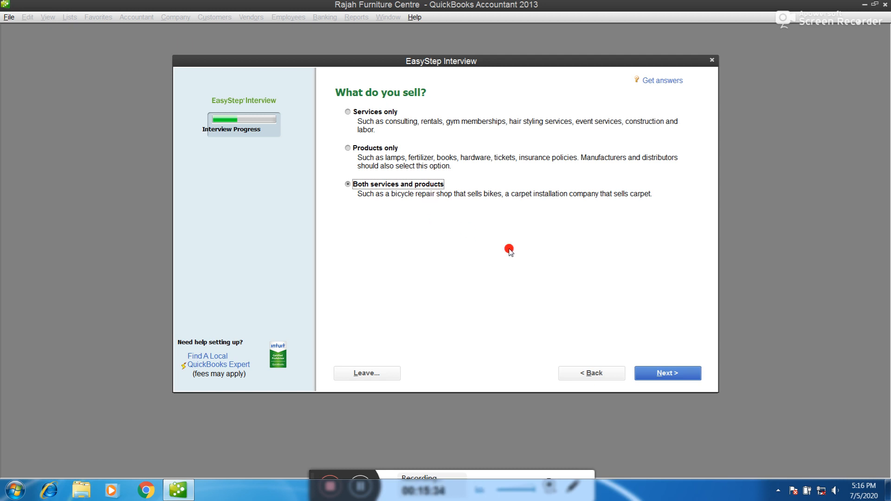
{"action": "left_click", "coordinate": [649, 373]}
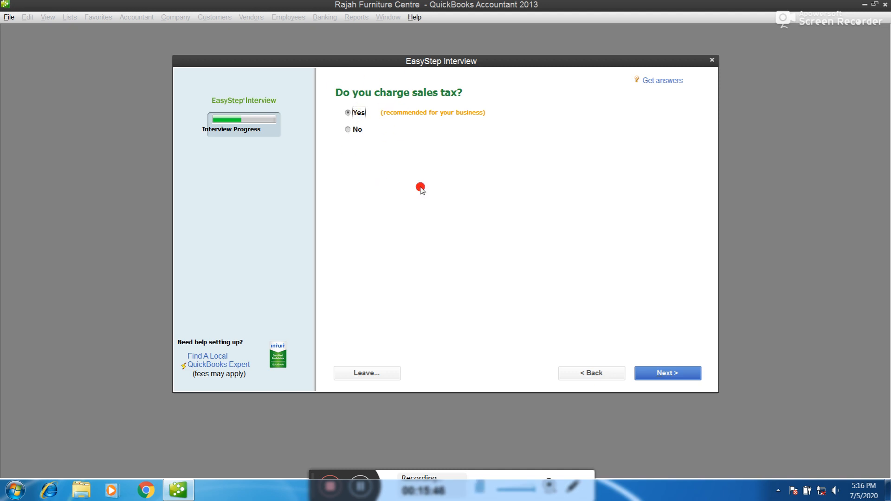
{"action": "left_click", "coordinate": [667, 373]}
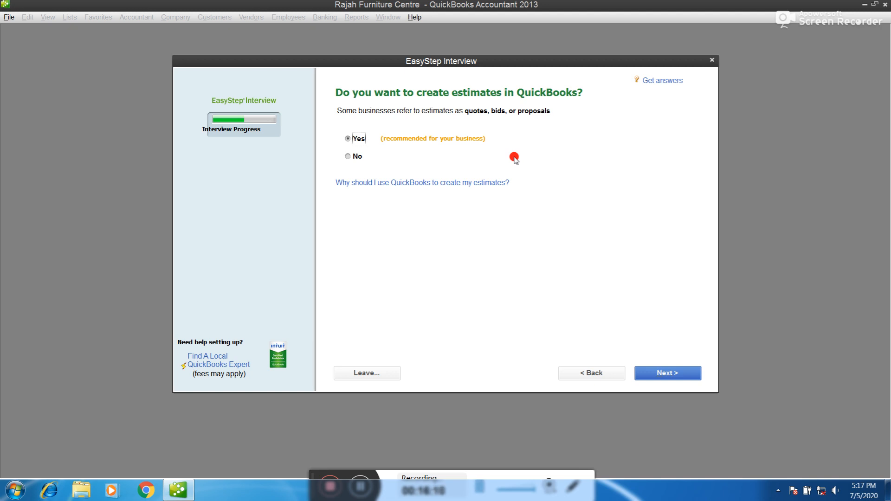
Accept estimates, sales orders and billing statements, and decline progress invoicing
{"action": "left_click", "coordinate": [648, 375]}
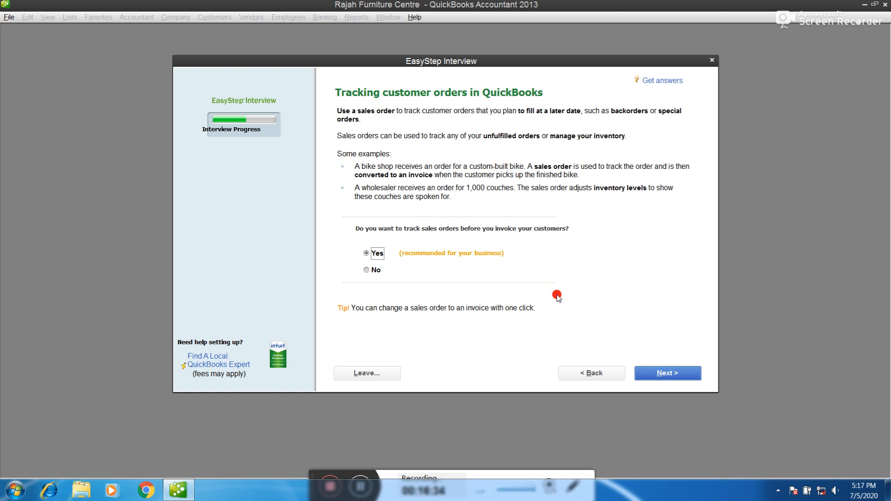
{"action": "left_click", "coordinate": [682, 374]}
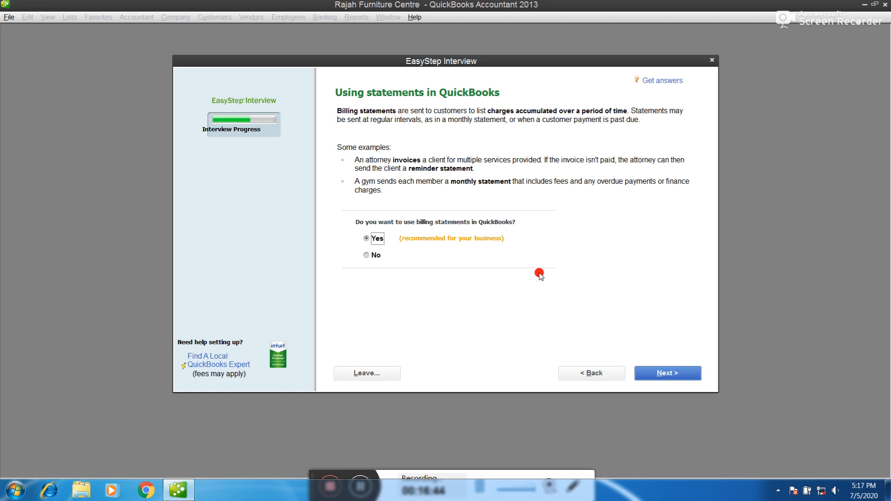
{"action": "left_click", "coordinate": [666, 380]}
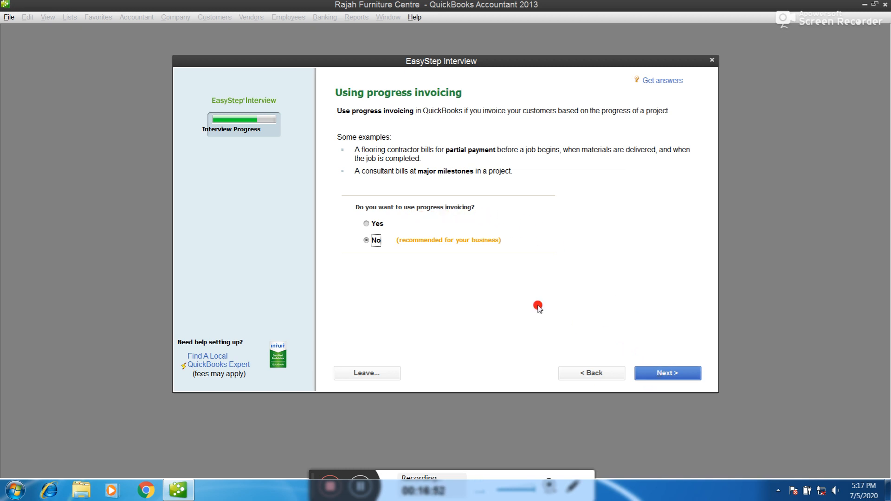
{"action": "left_click", "coordinate": [653, 371]}
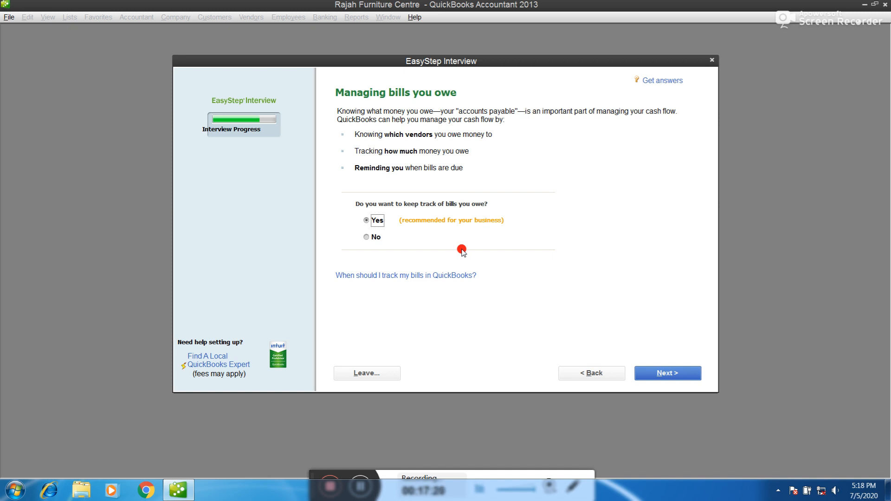
Keep bill tracking, turn on inventory, skip time tracking and state no employees
{"action": "left_click", "coordinate": [674, 375]}
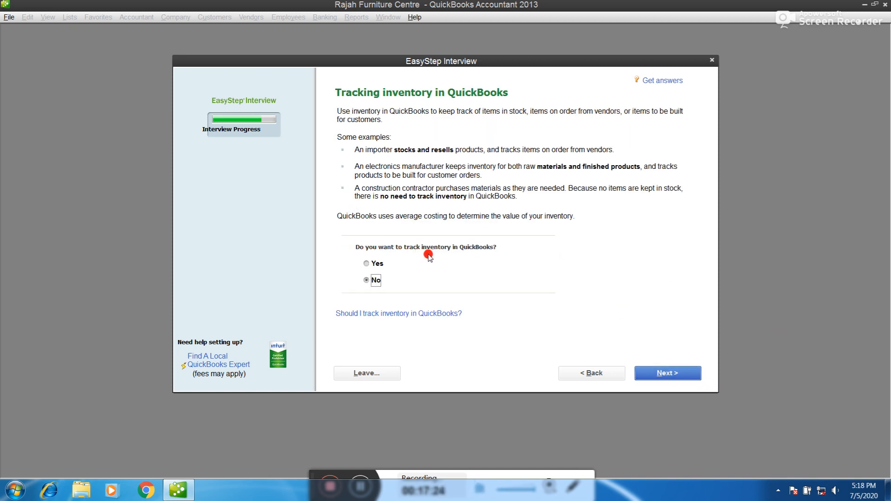
{"action": "left_click", "coordinate": [373, 266]}
{"action": "left_click", "coordinate": [656, 373]}
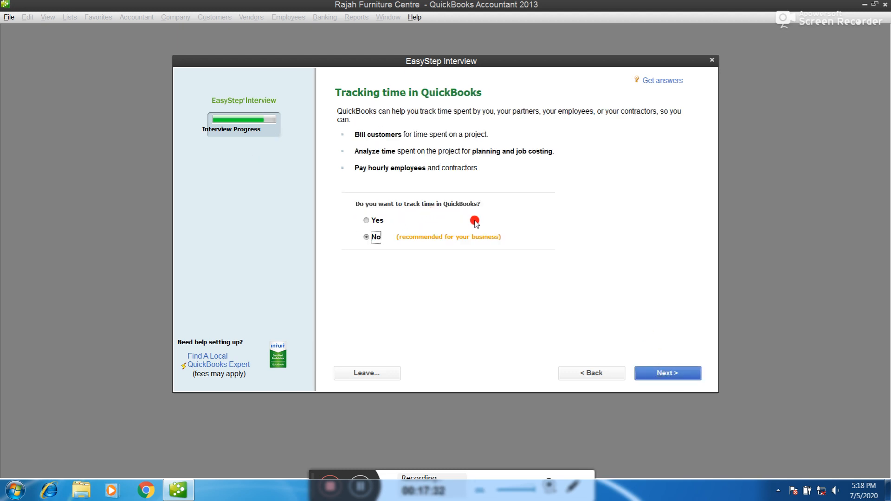
{"action": "left_click", "coordinate": [667, 373]}
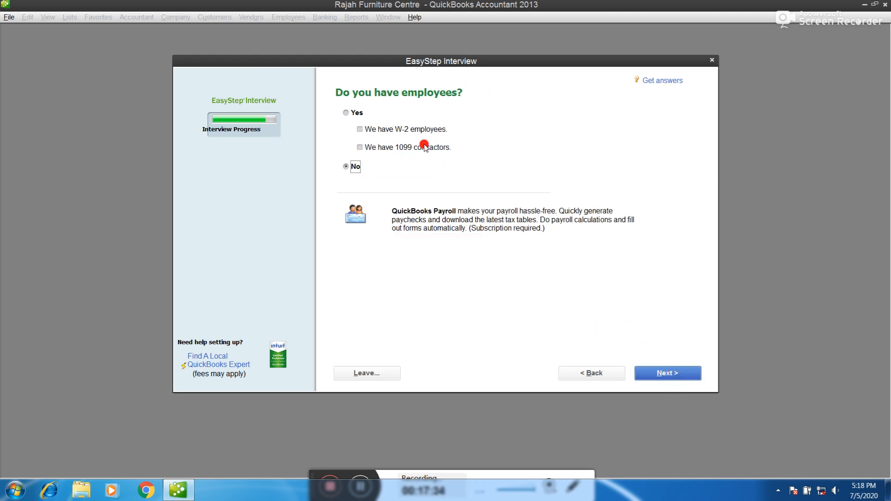
{"action": "left_click", "coordinate": [662, 377]}
Change options on the following page, then return to the employees question
{"action": "left_click", "coordinate": [348, 114]}
{"action": "left_click", "coordinate": [360, 126]}
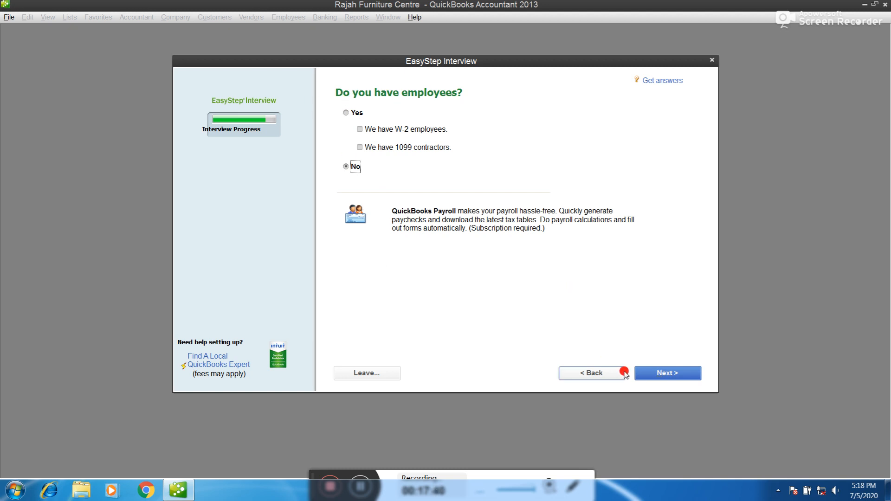
{"action": "left_click", "coordinate": [656, 374]}
{"action": "left_click", "coordinate": [592, 372]}
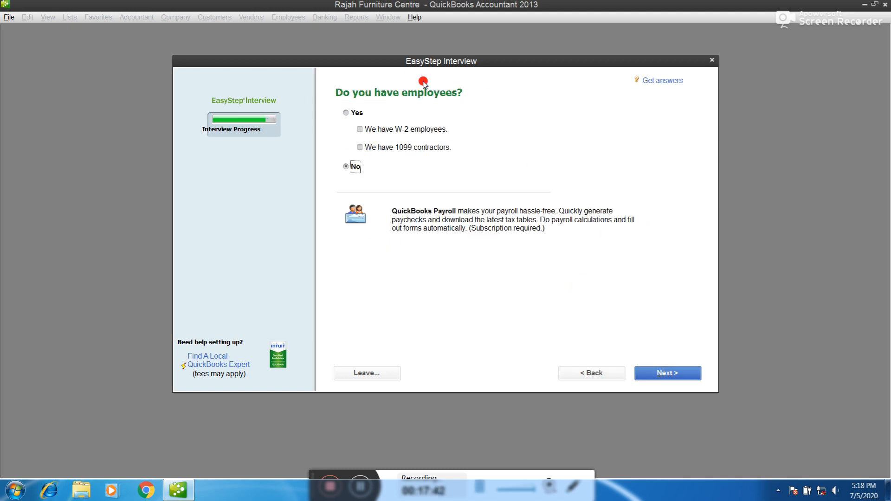
Skip the employee page and start tracking finances from the fiscal-year beginning, 04/01/2020
{"action": "left_click", "coordinate": [656, 373]}
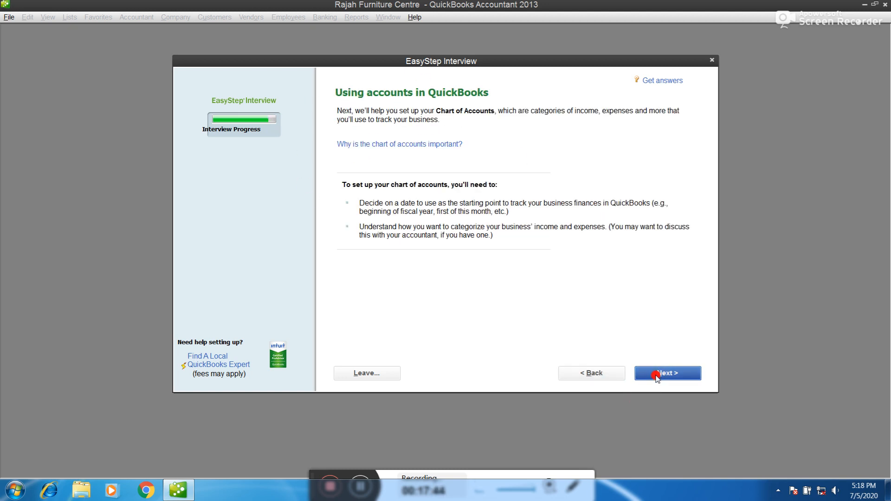
{"action": "left_click", "coordinate": [654, 377]}
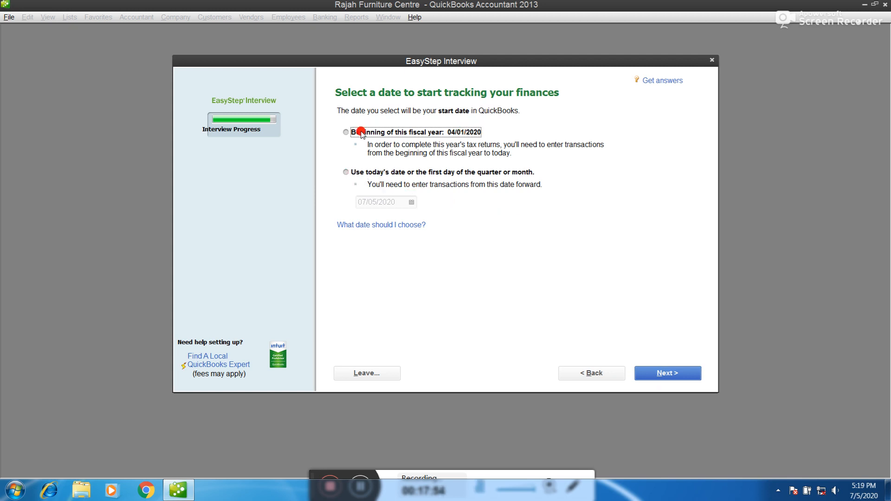
{"action": "left_click", "coordinate": [347, 172]}
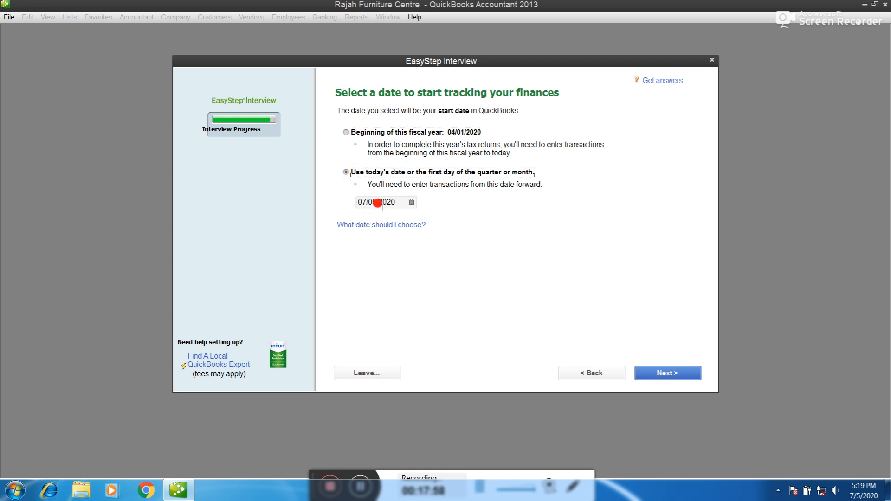
{"action": "left_click", "coordinate": [348, 132]}
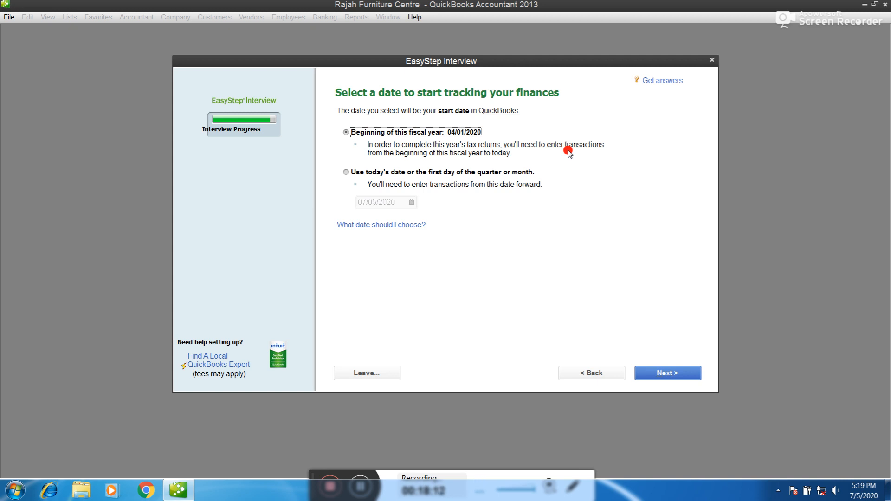
{"action": "left_click", "coordinate": [660, 376]}
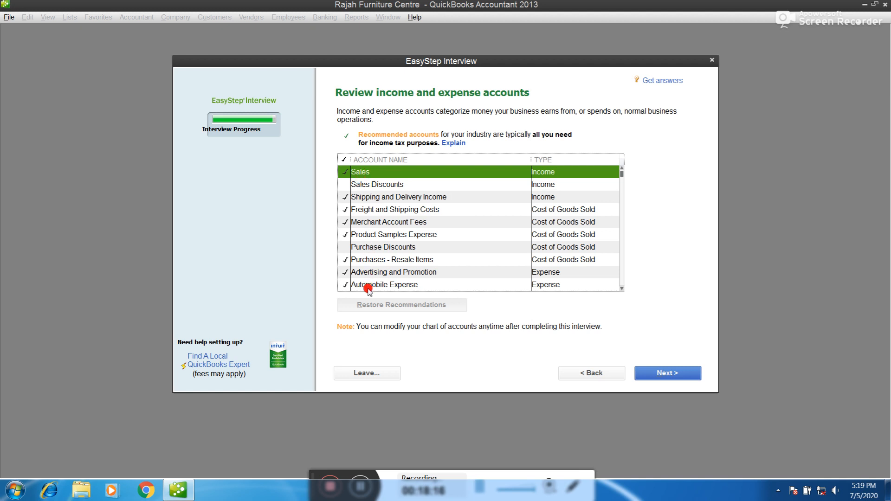
Uncheck the first income accounts, restore the recommended selections, then uncheck Automobile Expense
{"action": "left_click", "coordinate": [343, 172]}
{"action": "left_click", "coordinate": [344, 198]}
{"action": "left_click", "coordinate": [344, 210]}
{"action": "left_click", "coordinate": [346, 226]}
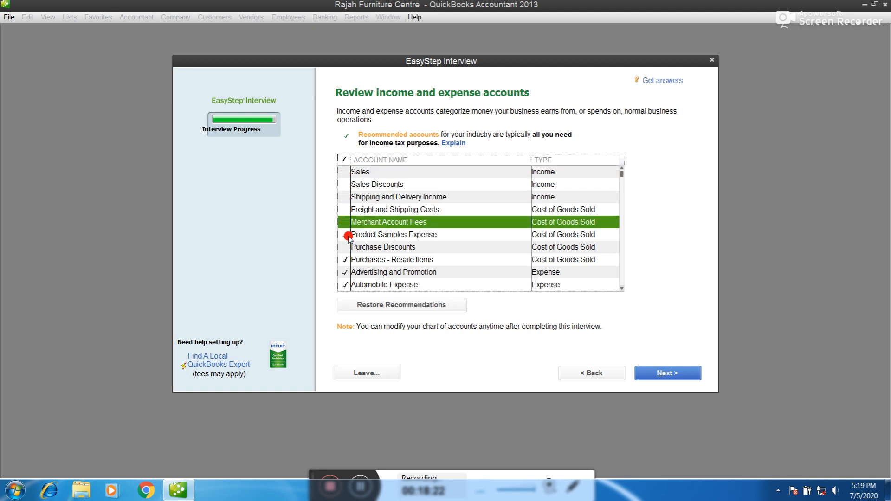
{"action": "left_click", "coordinate": [344, 236]}
{"action": "left_click", "coordinate": [388, 306]}
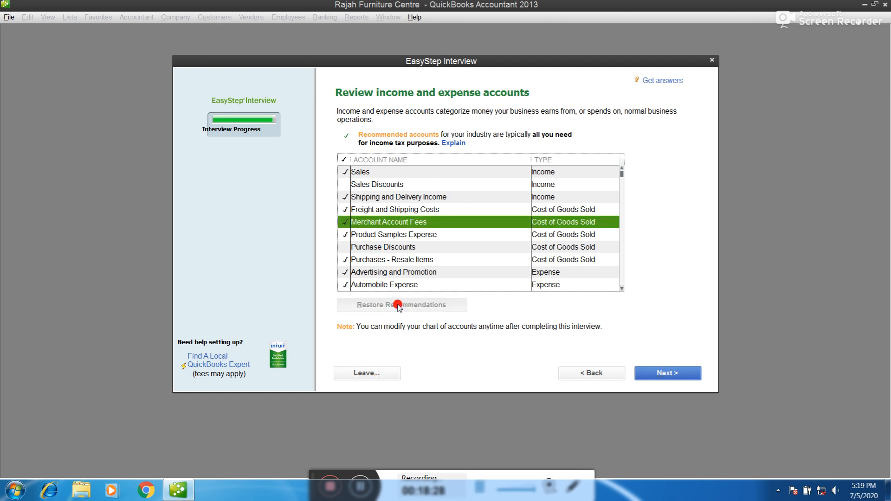
{"action": "left_click", "coordinate": [620, 287]}
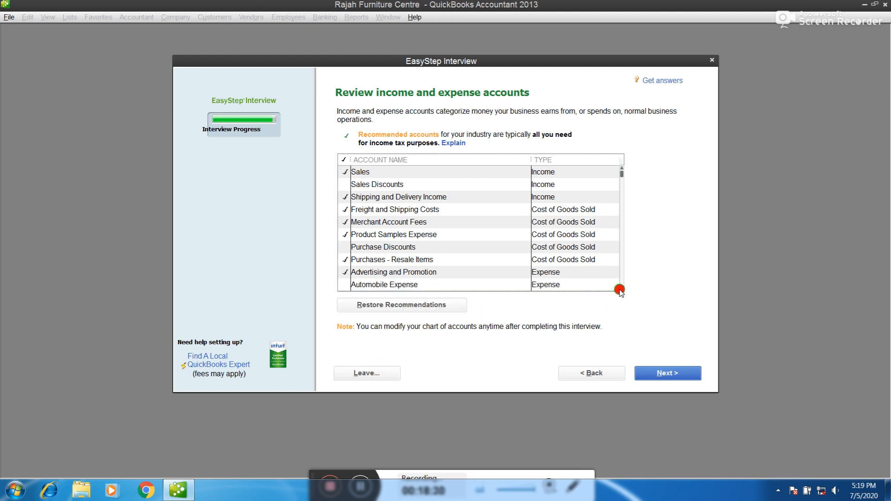
{"action": "left_click_drag", "start_coordinate": [622, 175], "coordinate": [615, 288]}
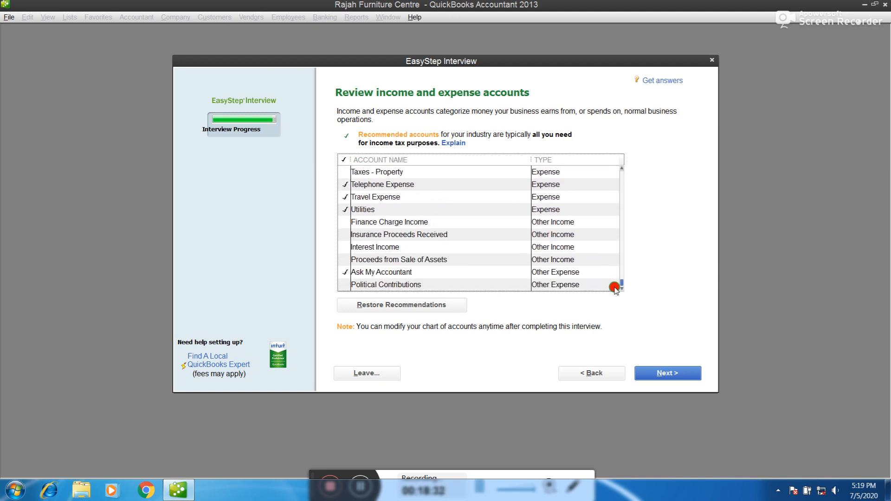
{"action": "left_click", "coordinate": [661, 376]}
Uncheck Ask My Accountant, Utilities, Travel, Telephone, Repairs, Rent, Professional Fees, Postage, Office Supplies, Meals
{"action": "left_click", "coordinate": [346, 272]}
{"action": "left_click", "coordinate": [347, 210]}
{"action": "left_click", "coordinate": [345, 196]}
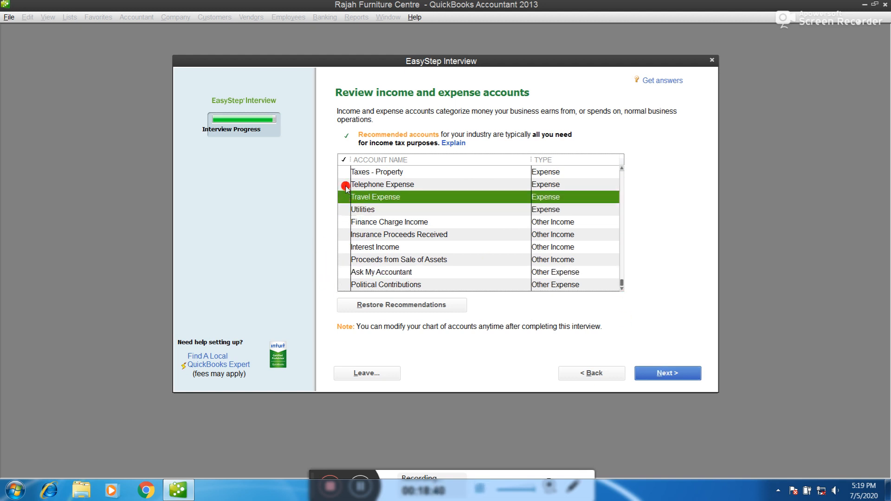
{"action": "left_click", "coordinate": [345, 185]}
{"action": "scroll", "coordinate": [628, 176], "scroll_direction": "up", "scroll_amount": 3}
{"action": "left_click", "coordinate": [342, 272]}
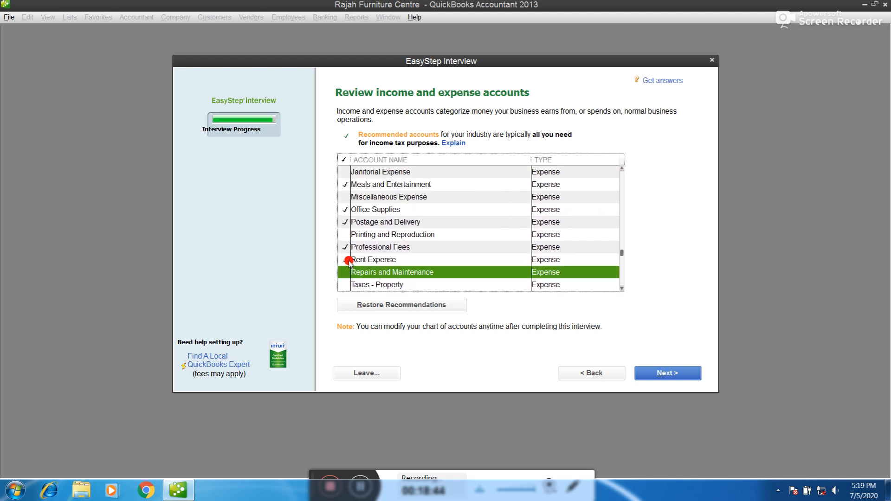
{"action": "left_click", "coordinate": [347, 259]}
{"action": "left_click", "coordinate": [345, 247]}
{"action": "left_click", "coordinate": [345, 209]}
{"action": "left_click", "coordinate": [346, 222]}
{"action": "left_click", "coordinate": [344, 183]}
Uncheck Interest Expense and Insurance Expense
{"action": "left_click", "coordinate": [622, 169]}
{"action": "left_click", "coordinate": [622, 169]}
{"action": "left_click", "coordinate": [622, 169]}
{"action": "left_click", "coordinate": [621, 169]}
{"action": "left_click", "coordinate": [622, 169]}
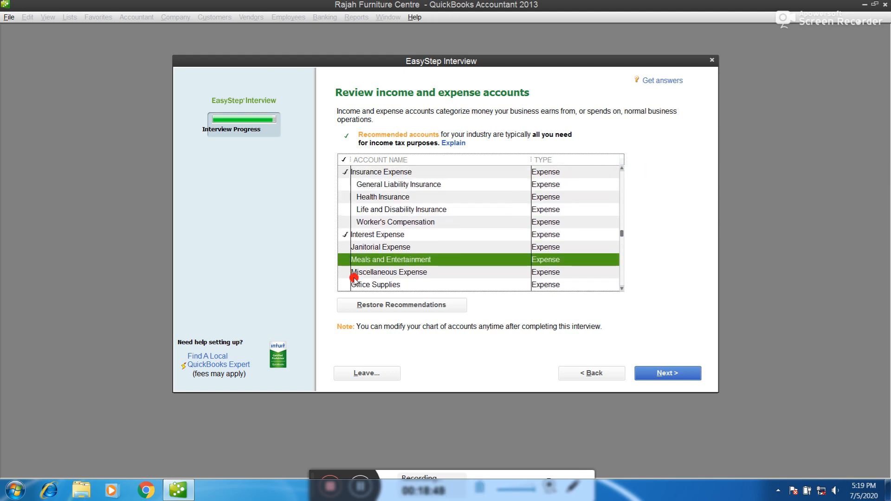
{"action": "left_click", "coordinate": [344, 234]}
{"action": "left_click", "coordinate": [344, 172]}
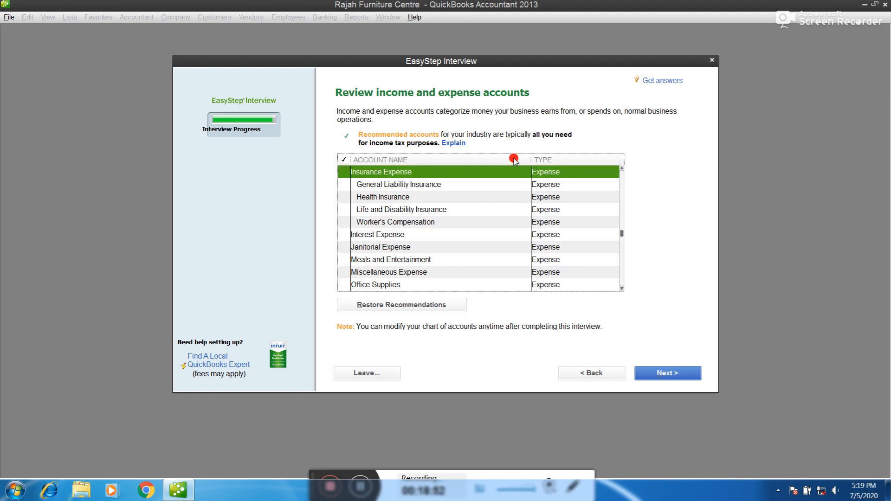
Uncheck Dues, Depreciation, Computer and Internet, Bank Service Charges, Purchases - Resale Items, Advertising
{"action": "scroll", "coordinate": [620, 175], "scroll_direction": "up", "scroll_amount": 4}
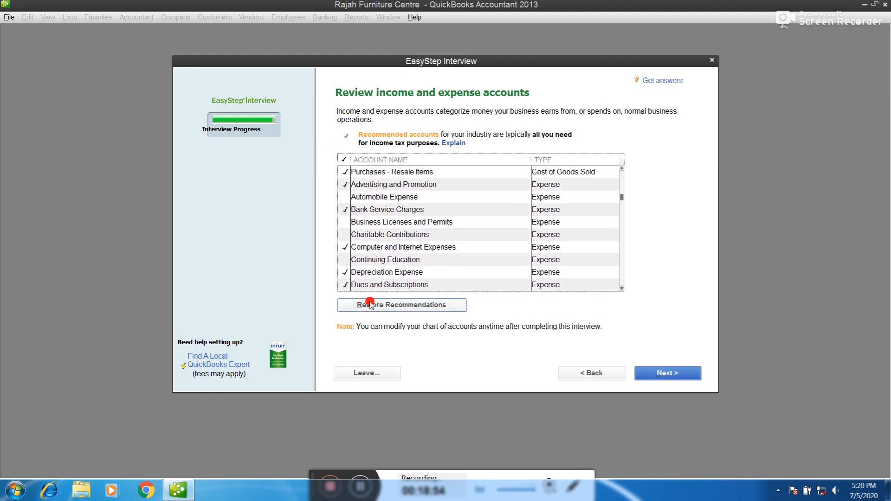
{"action": "left_click", "coordinate": [342, 285]}
{"action": "left_click", "coordinate": [344, 272]}
{"action": "left_click", "coordinate": [344, 247]}
{"action": "left_click", "coordinate": [343, 235]}
{"action": "left_click", "coordinate": [346, 209]}
{"action": "left_click", "coordinate": [344, 172]}
{"action": "left_click", "coordinate": [344, 185]}
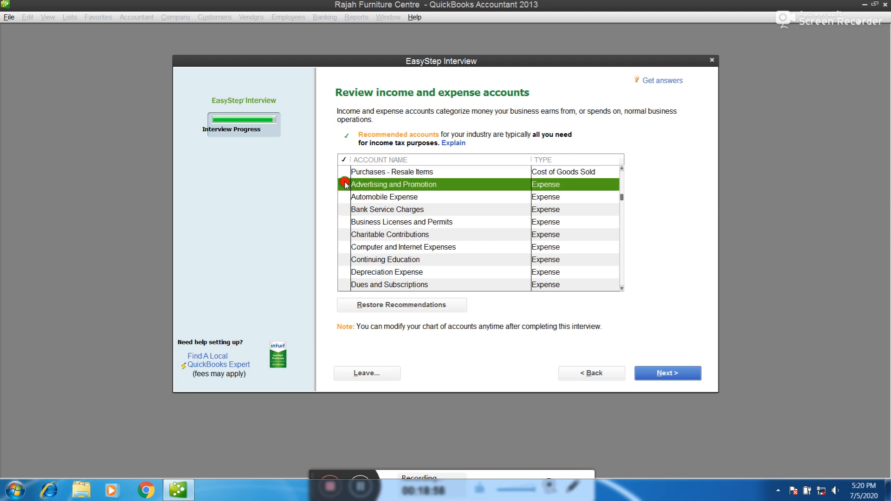
Uncheck Product Samples, Merchant Account Fees, Freight and Shipping Costs, Shipping and Delivery Income, Sales
{"action": "left_click", "coordinate": [622, 169]}
{"action": "left_click", "coordinate": [622, 168]}
{"action": "left_click", "coordinate": [621, 168]}
{"action": "left_click", "coordinate": [621, 168]}
{"action": "left_click", "coordinate": [344, 221]}
{"action": "left_click", "coordinate": [344, 210]}
{"action": "left_click", "coordinate": [344, 197]}
{"action": "left_click", "coordinate": [344, 184]}
{"action": "left_click", "coordinate": [344, 196]}
{"action": "left_click", "coordinate": [621, 168]}
{"action": "left_click", "coordinate": [345, 172]}
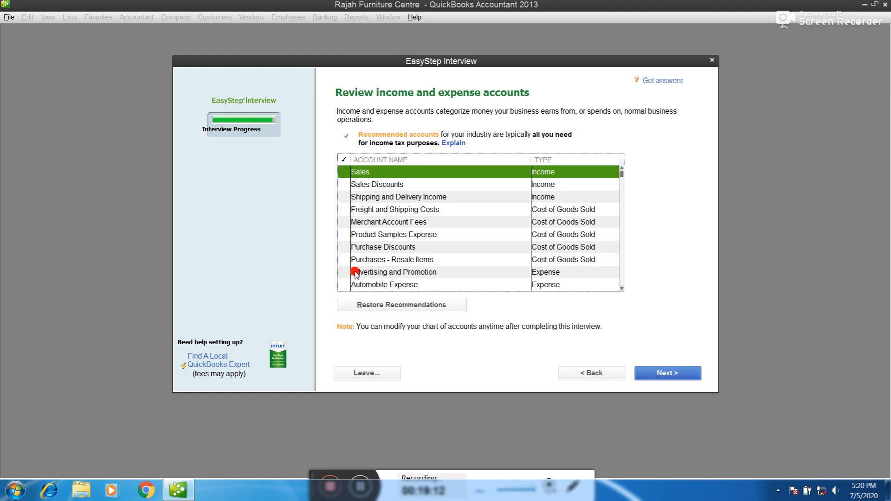
Check Sales Discounts, Purchases - Resale Items, Purchase Discounts and Advertising and Promotion
{"action": "left_click", "coordinate": [343, 186]}
{"action": "left_click", "coordinate": [344, 260]}
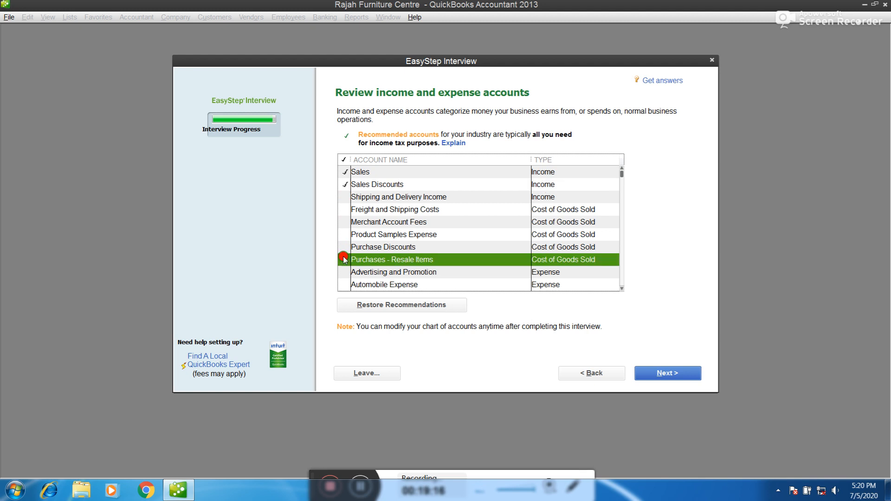
{"action": "left_click", "coordinate": [343, 247]}
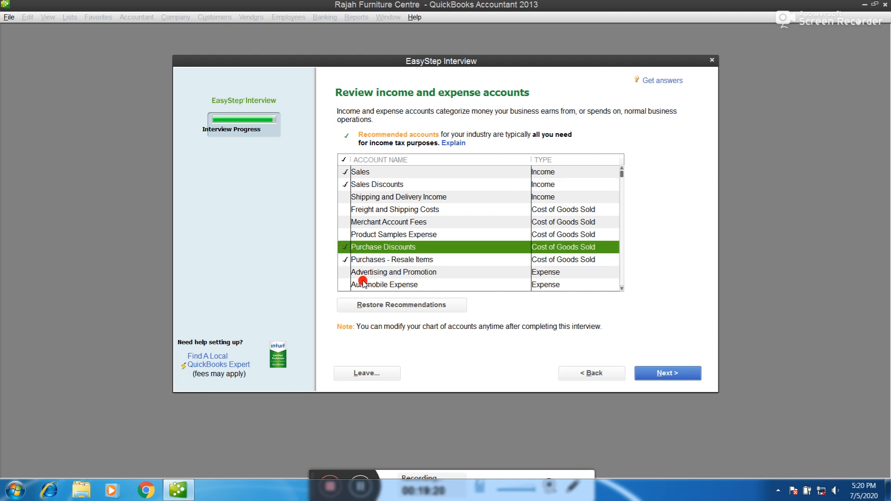
{"action": "left_click", "coordinate": [344, 273]}
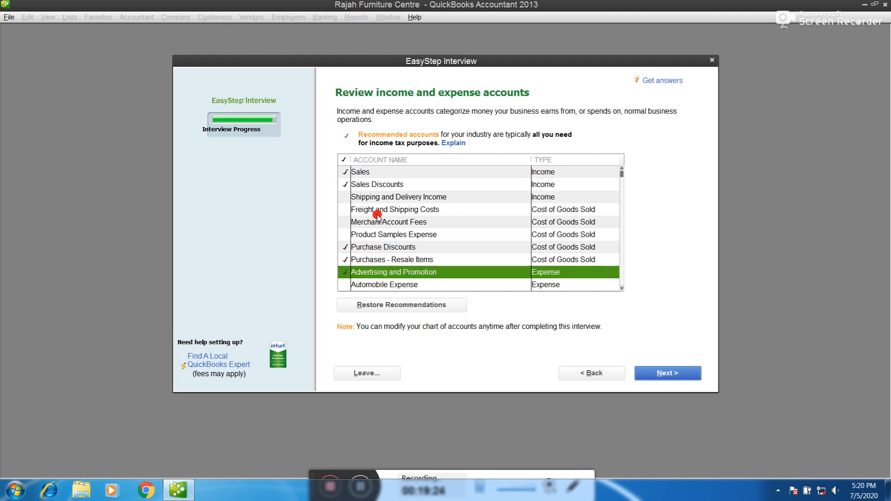
{"action": "left_click", "coordinate": [622, 289]}
{"action": "left_click", "coordinate": [622, 288]}
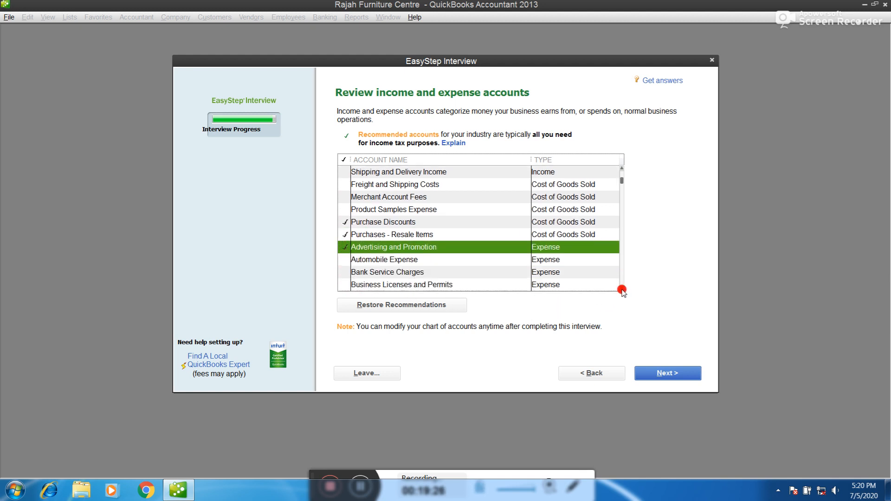
Check Bank Service Charges, Computer and Internet Expenses and Depreciation Expense
{"action": "left_click", "coordinate": [345, 273]}
{"action": "left_click", "coordinate": [623, 289]}
{"action": "left_click", "coordinate": [622, 289]}
{"action": "left_click", "coordinate": [622, 289]}
{"action": "left_click", "coordinate": [622, 288]}
{"action": "left_click", "coordinate": [623, 289]}
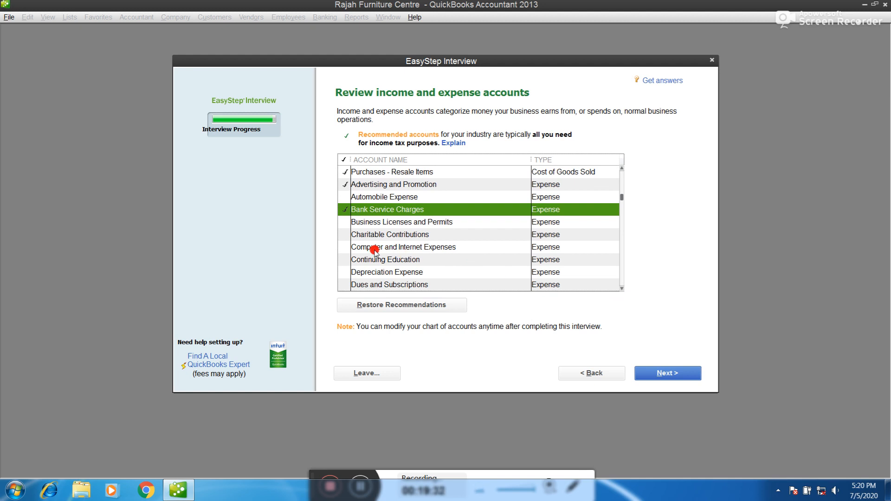
{"action": "left_click", "coordinate": [343, 248]}
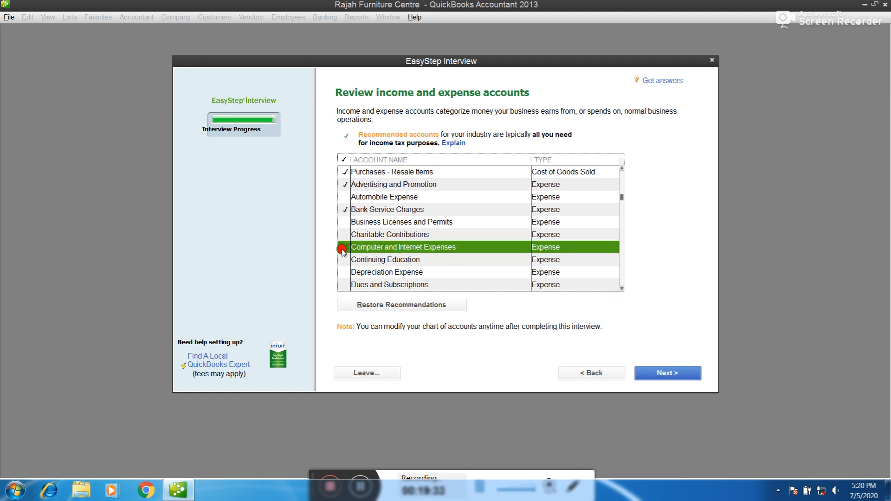
{"action": "left_click", "coordinate": [345, 275]}
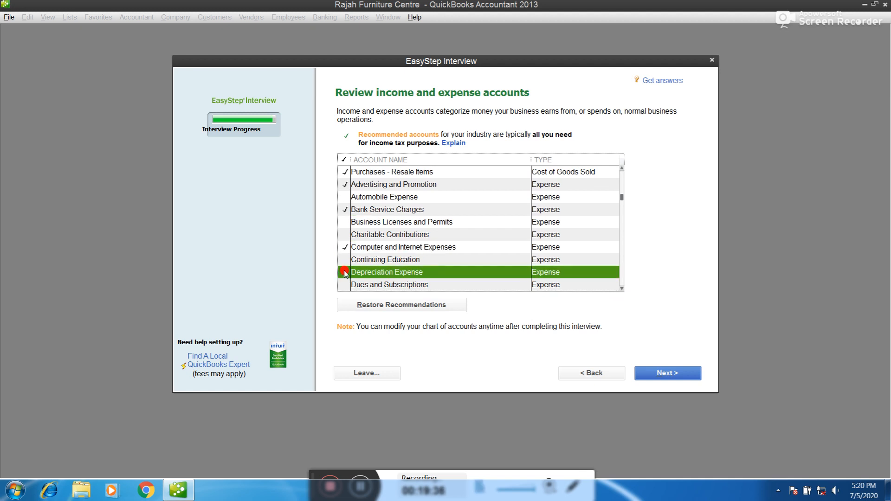
{"action": "left_click", "coordinate": [621, 291]}
{"action": "left_click", "coordinate": [622, 291]}
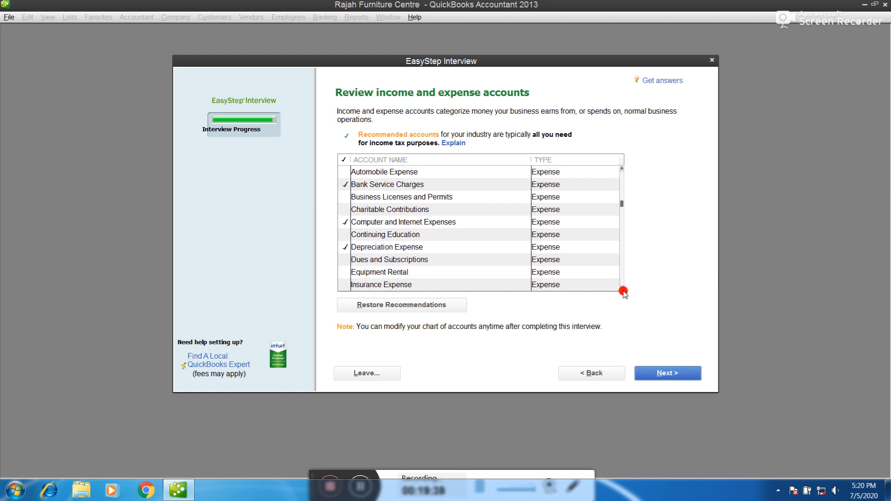
Check Dues and Subscriptions, Meals and Entertainment, Miscellaneous, Postage and Delivery, Printing and Reproduction
{"action": "left_click", "coordinate": [343, 261]}
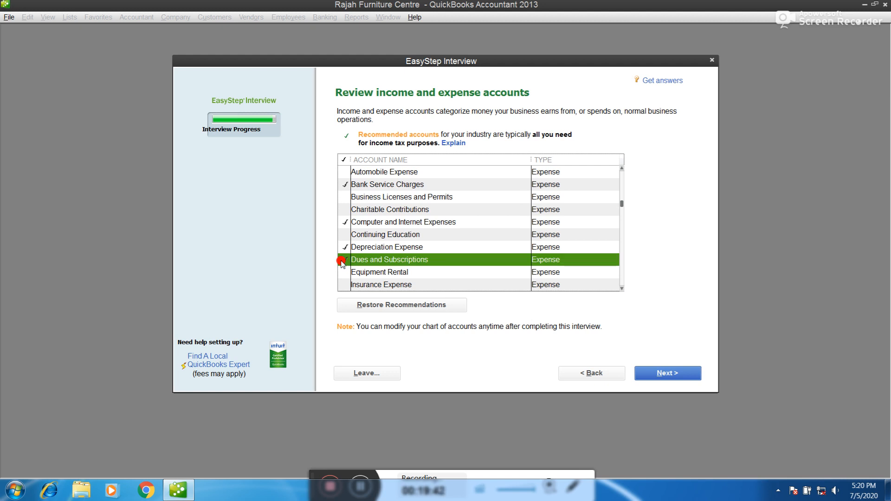
{"action": "left_click", "coordinate": [621, 289]}
{"action": "left_click", "coordinate": [622, 289]}
{"action": "left_click", "coordinate": [622, 290]}
{"action": "left_click", "coordinate": [622, 289]}
{"action": "left_click", "coordinate": [622, 290]}
{"action": "left_click", "coordinate": [621, 290]}
{"action": "left_click", "coordinate": [622, 290]}
{"action": "left_click", "coordinate": [622, 290]}
{"action": "left_click", "coordinate": [622, 290]}
{"action": "left_click", "coordinate": [622, 290]}
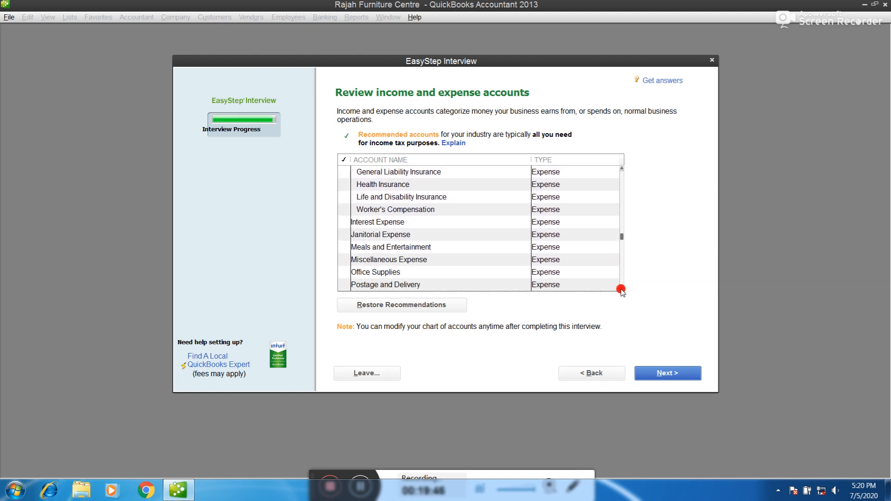
{"action": "left_click", "coordinate": [622, 290]}
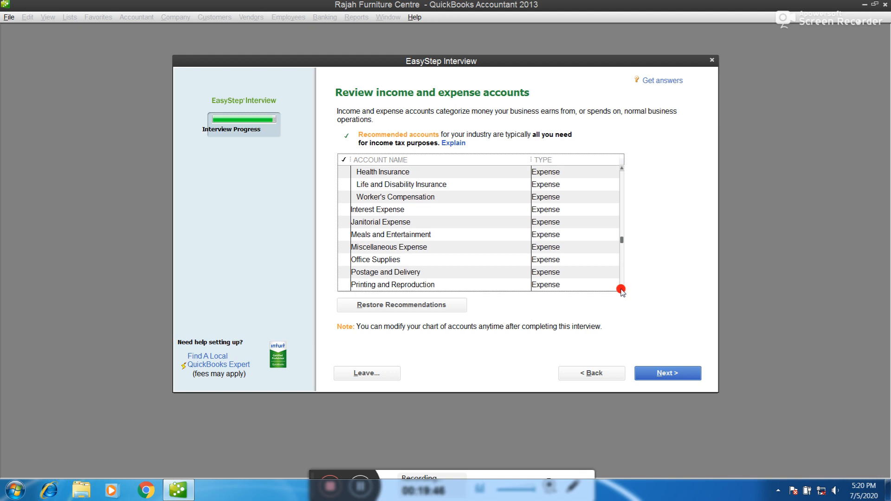
{"action": "left_click", "coordinate": [343, 236]}
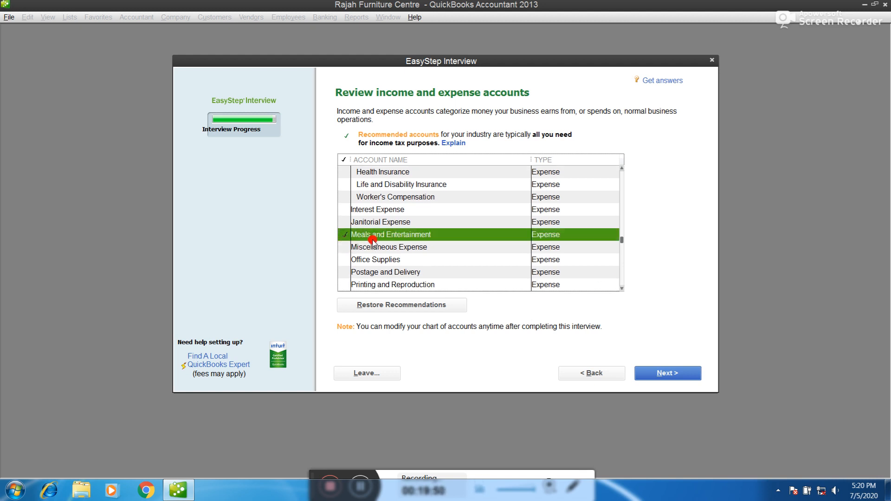
{"action": "left_click", "coordinate": [347, 247]}
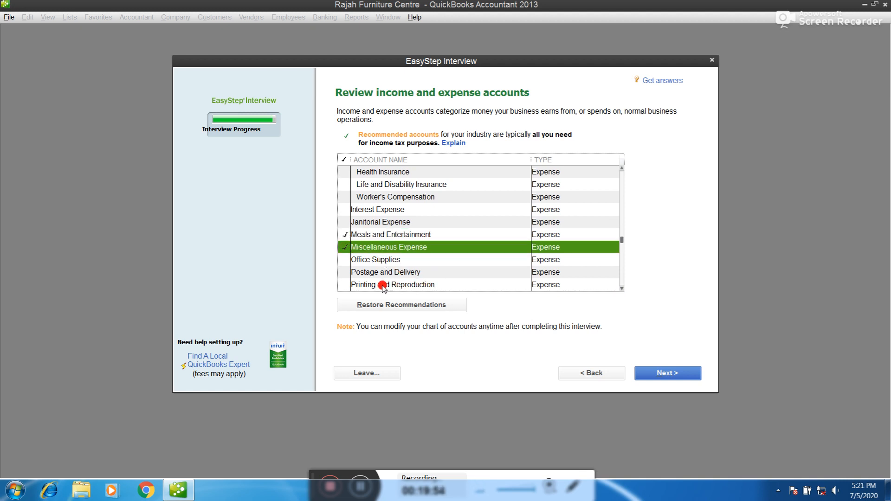
{"action": "left_click", "coordinate": [343, 273]}
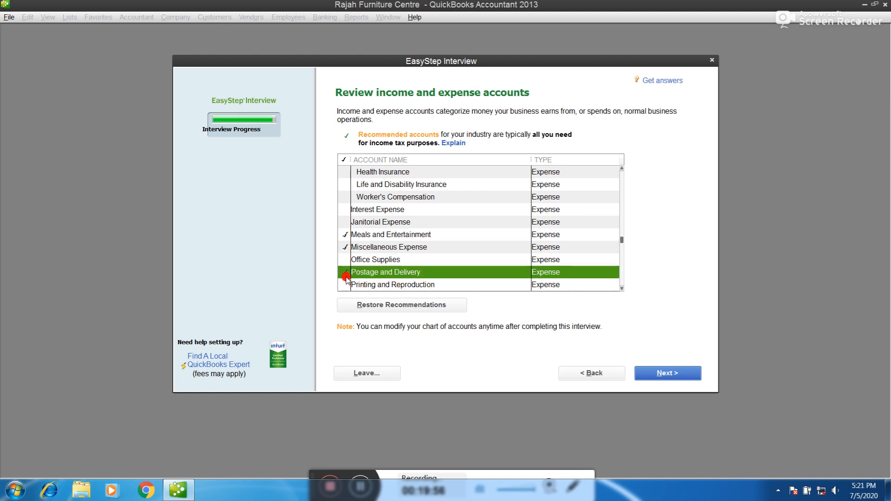
{"action": "left_click", "coordinate": [345, 284]}
Check Professional Fees, Rent Expense and Repairs and Maintenance
{"action": "scroll", "coordinate": [563, 288], "scroll_direction": "down", "scroll_amount": 3}
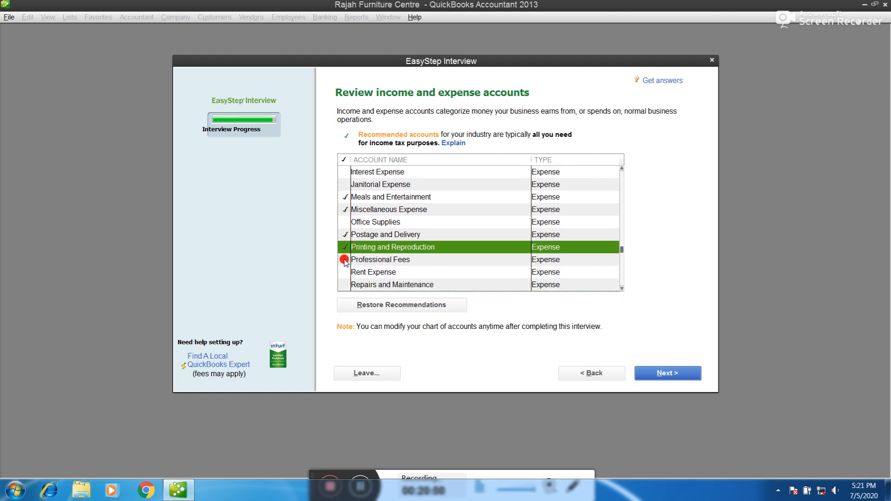
{"action": "left_click", "coordinate": [344, 260]}
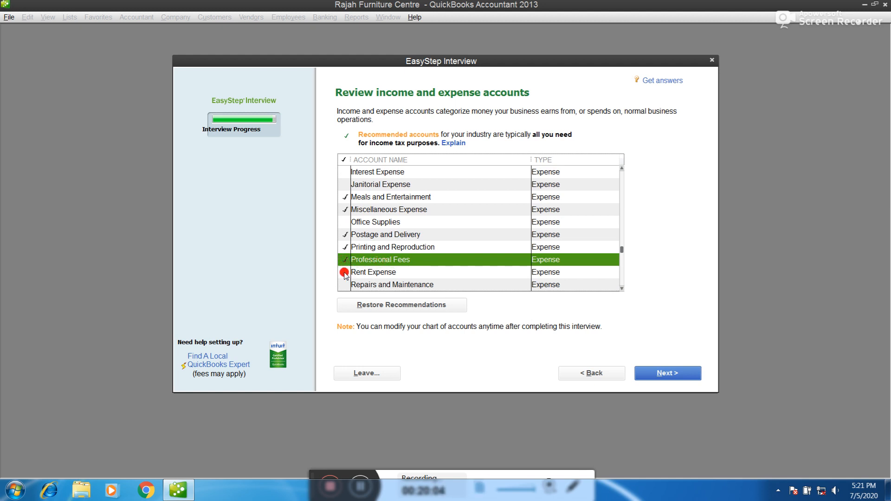
{"action": "left_click", "coordinate": [344, 272]}
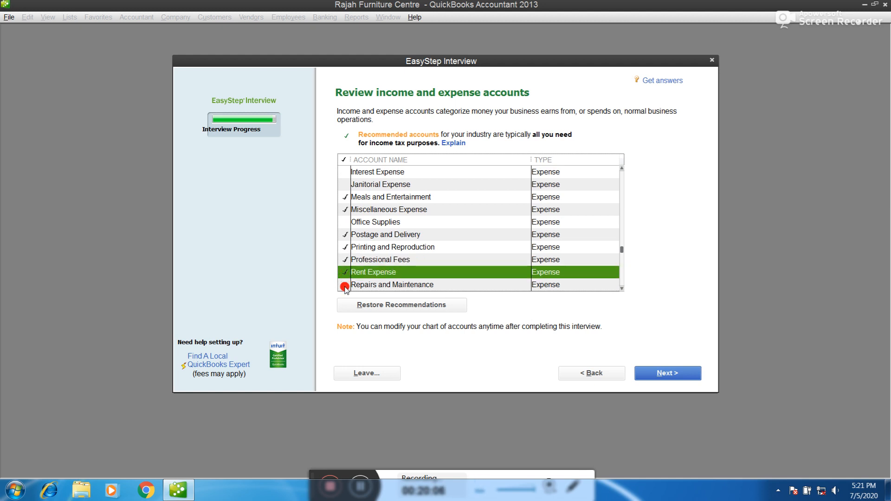
{"action": "left_click", "coordinate": [344, 285]}
{"action": "left_click", "coordinate": [622, 288]}
{"action": "left_click", "coordinate": [621, 288]}
{"action": "left_click", "coordinate": [621, 288]}
{"action": "left_click", "coordinate": [621, 288]}
{"action": "left_click", "coordinate": [621, 288]}
Check Taxes - Property, Telephone Expense, Travel Expense and Finance Charge Income
{"action": "left_click", "coordinate": [345, 237]}
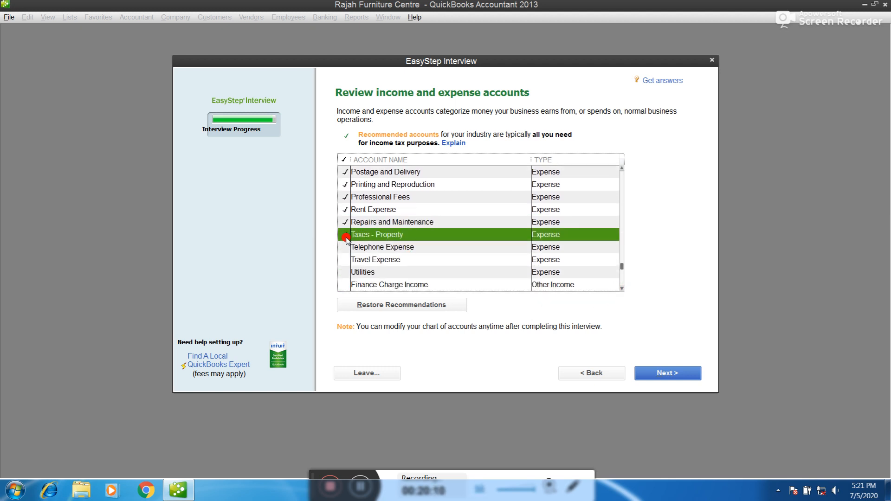
{"action": "left_click", "coordinate": [344, 251]}
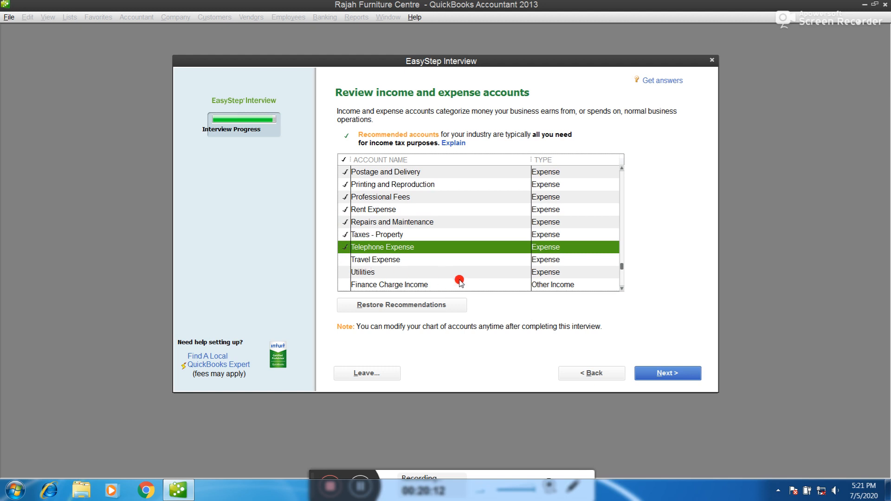
{"action": "left_click", "coordinate": [339, 259]}
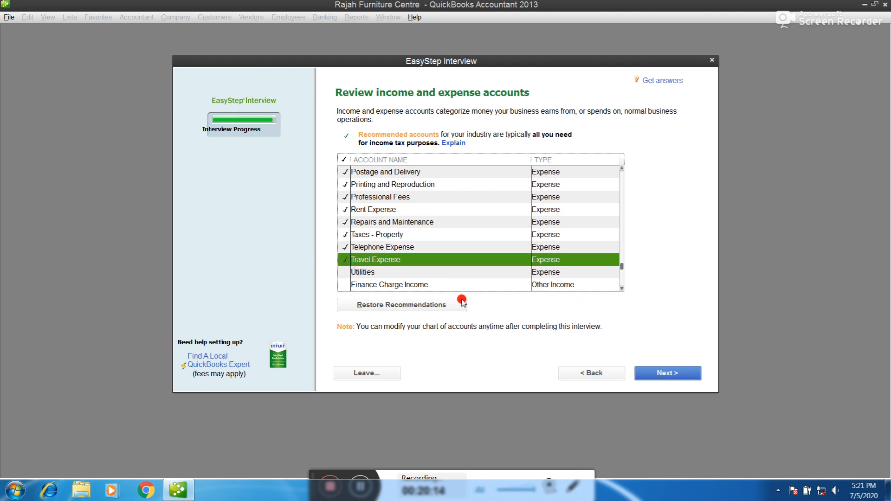
{"action": "left_click", "coordinate": [623, 289]}
{"action": "left_click", "coordinate": [623, 289]}
{"action": "left_click", "coordinate": [623, 289]}
{"action": "left_click", "coordinate": [623, 289]}
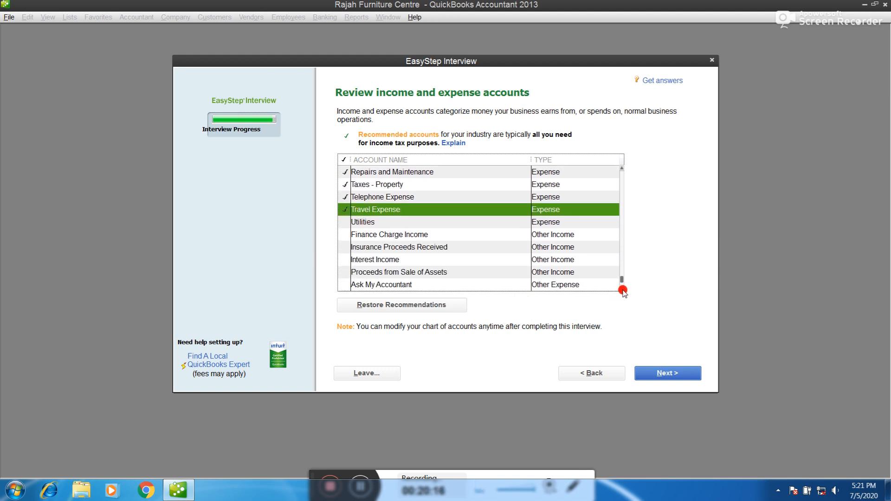
{"action": "left_click", "coordinate": [346, 235]}
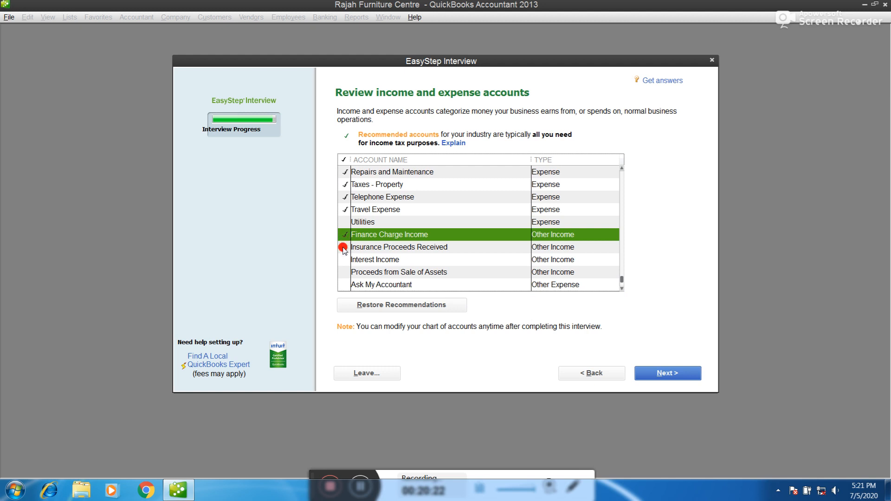
{"action": "left_click", "coordinate": [622, 289]}
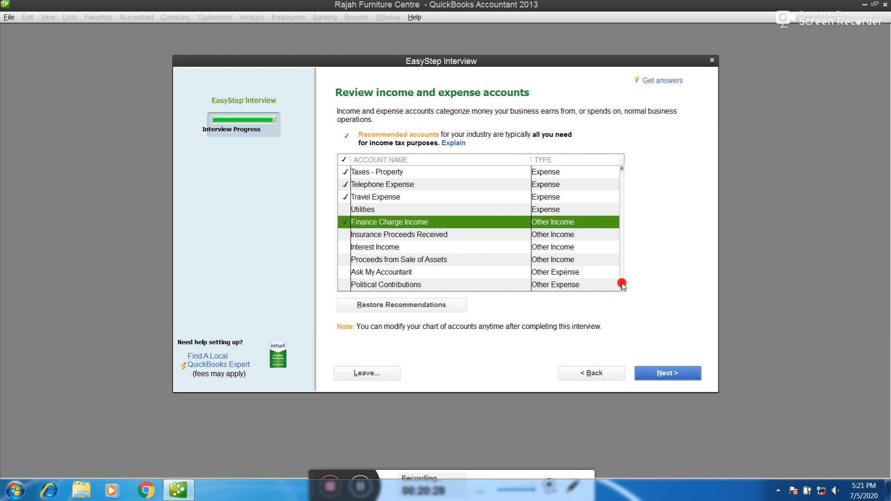
{"action": "left_click_drag", "start_coordinate": [622, 284], "coordinate": [618, 176]}
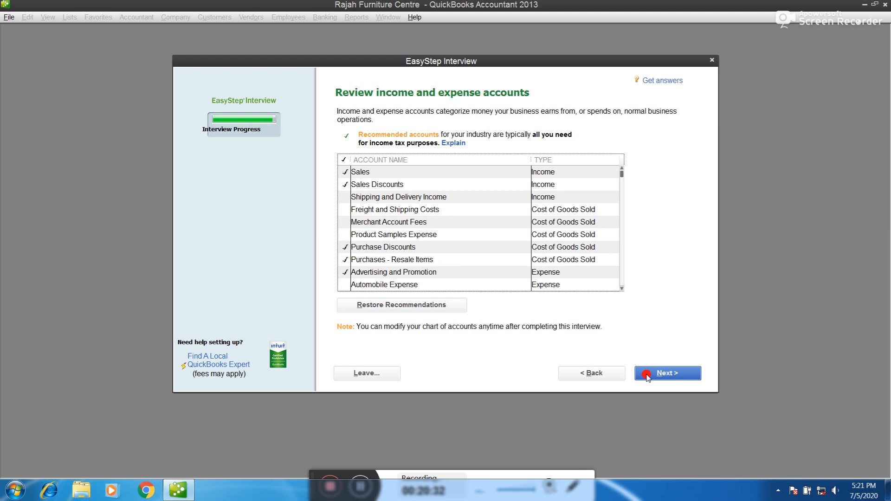
Accept the chosen income and expense accounts to reach the Congratulations page
{"action": "left_click", "coordinate": [670, 380]}
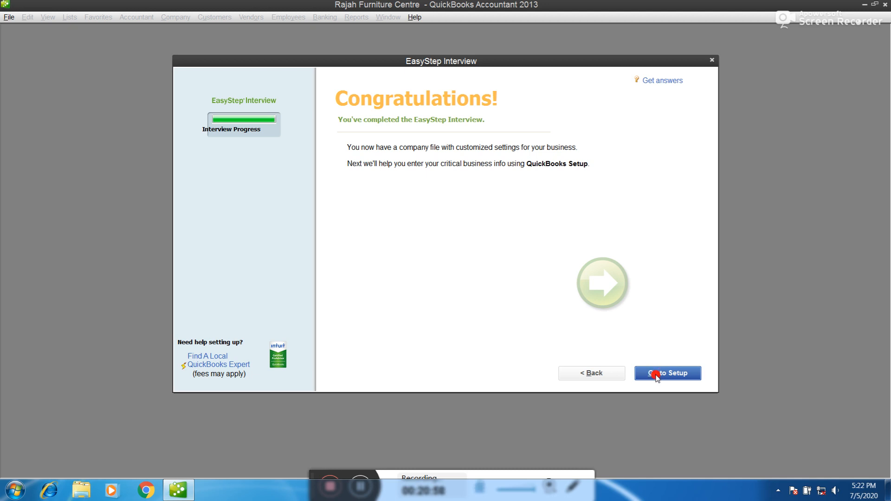
Go to QuickBooks Setup from the interview and shift its window slightly left
{"action": "left_click", "coordinate": [655, 374]}
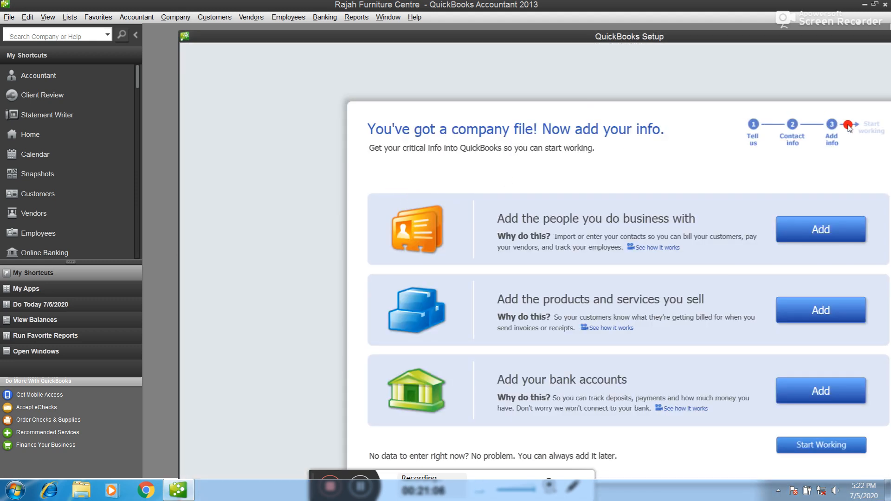
{"action": "left_click_drag", "start_coordinate": [608, 42], "coordinate": [574, 37]}
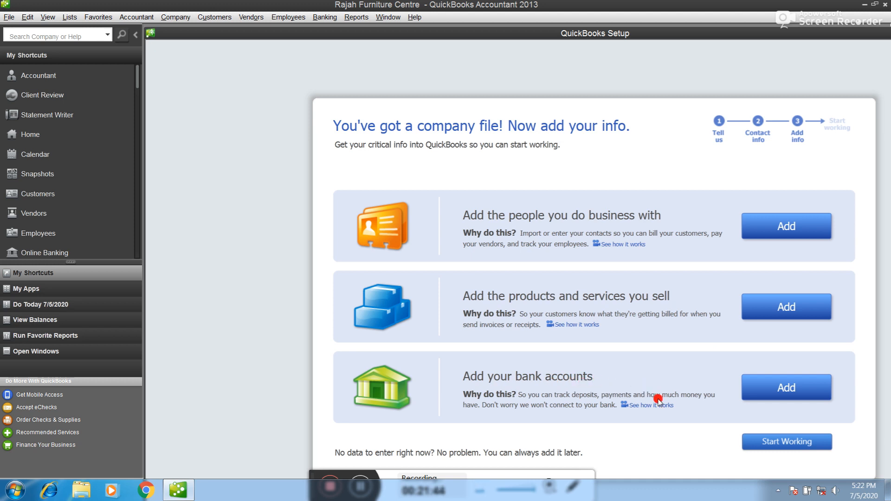
Add a bank account named Current Account with its number, dated 4/1/2020
{"action": "left_click", "coordinate": [781, 387]}
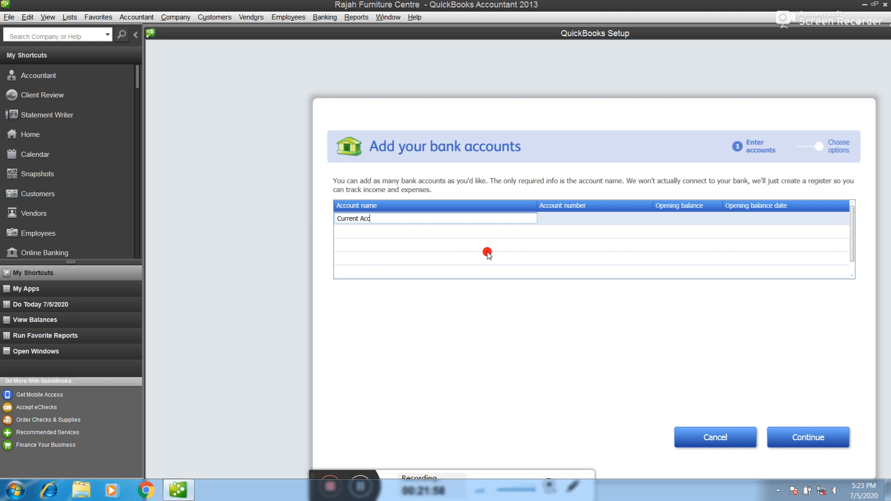
{"action": "key", "text": "Tab"}
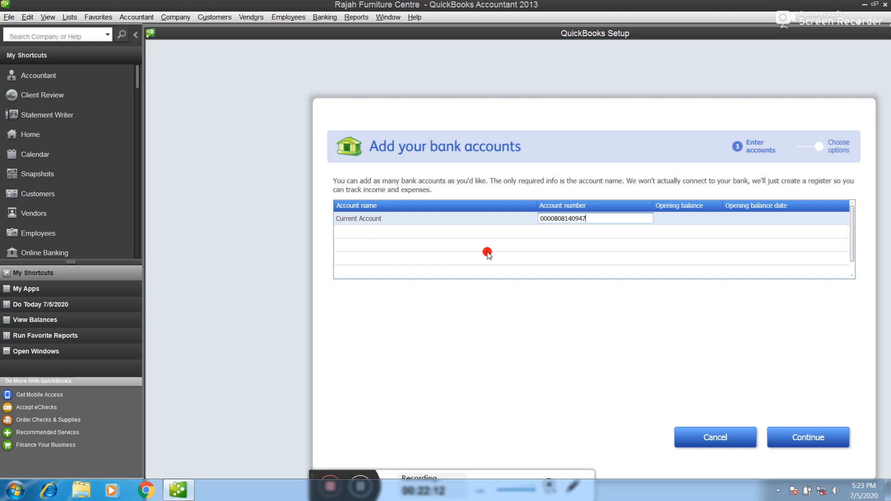
{"action": "key", "text": "Tab"}
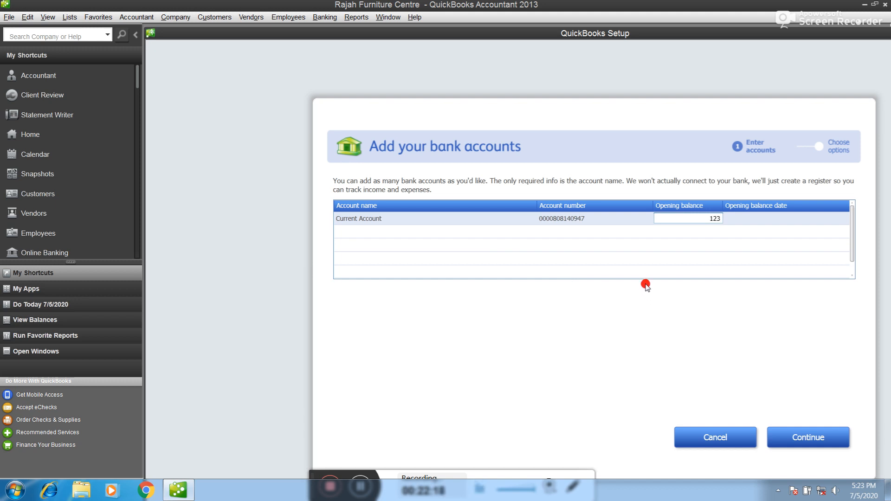
{"action": "key", "text": "Tab"}
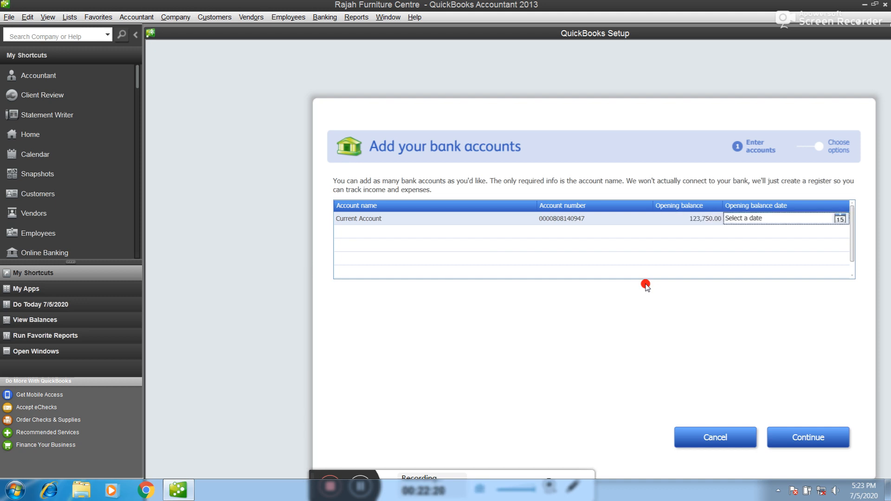
{"action": "left_click", "coordinate": [838, 219]}
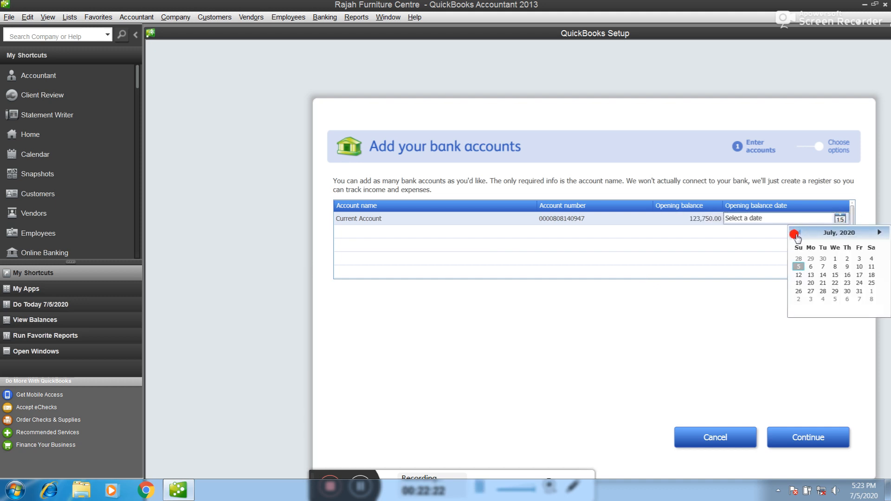
{"action": "left_click", "coordinate": [796, 233]}
{"action": "left_click", "coordinate": [795, 234]}
{"action": "left_click", "coordinate": [796, 234]}
{"action": "left_click", "coordinate": [834, 259]}
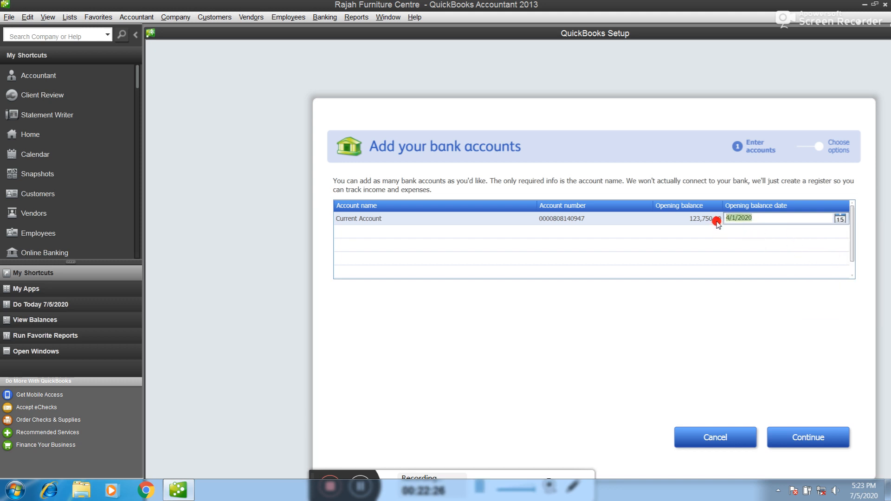
Set the Current Account opening balance to 0.00 and continue
{"action": "left_click", "coordinate": [693, 219]}
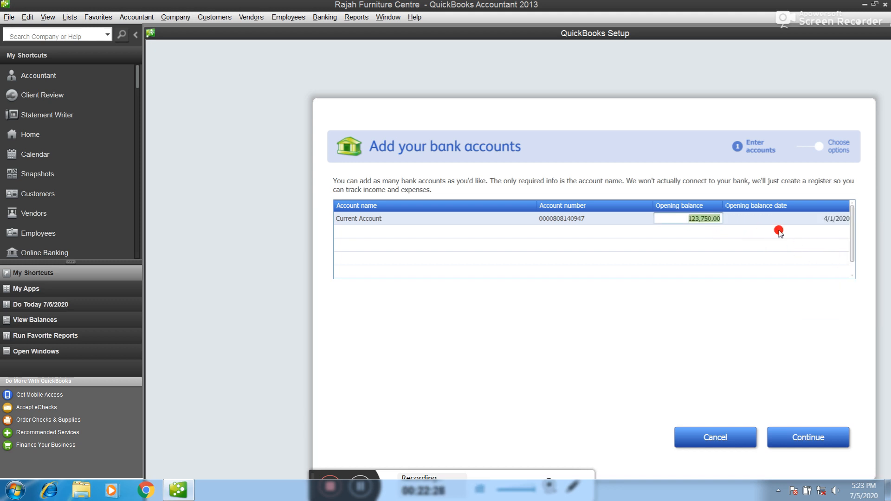
{"action": "type", "text": "1"}
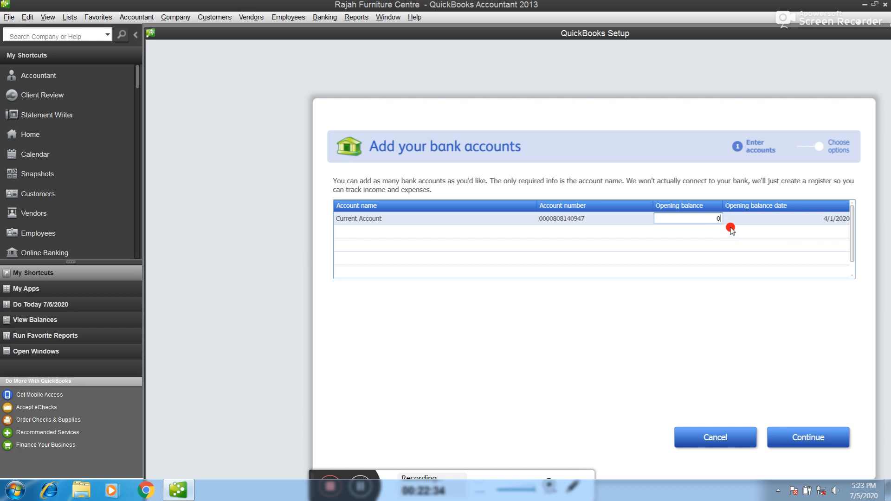
{"action": "key", "text": "Tab"}
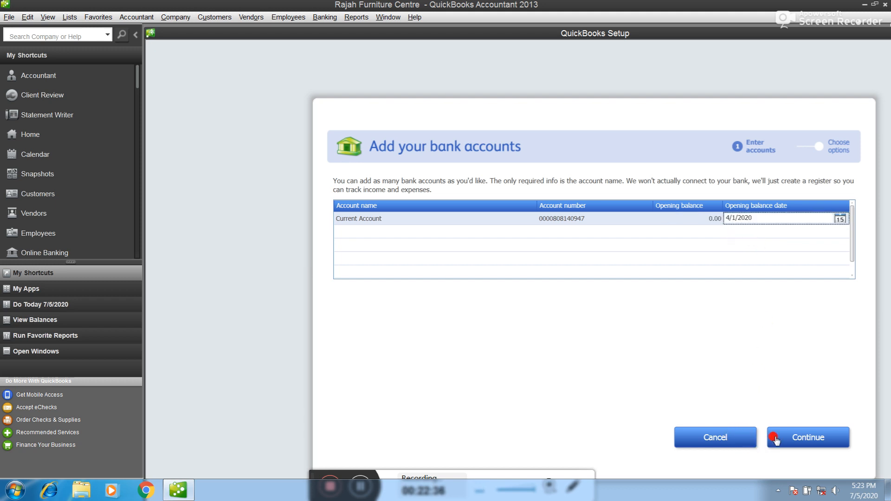
{"action": "left_click", "coordinate": [808, 440]}
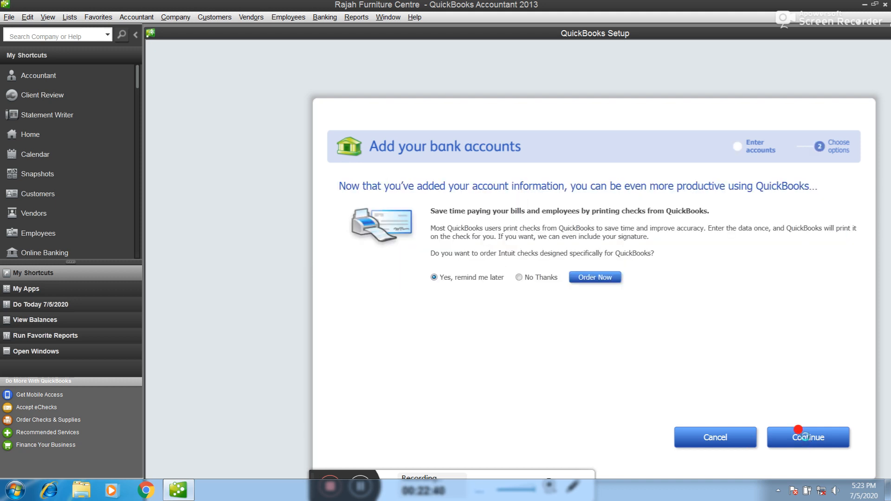
Decline ordering checks, return to the setup overview, and start working in the company file
{"action": "left_click", "coordinate": [519, 277]}
{"action": "left_click", "coordinate": [810, 440]}
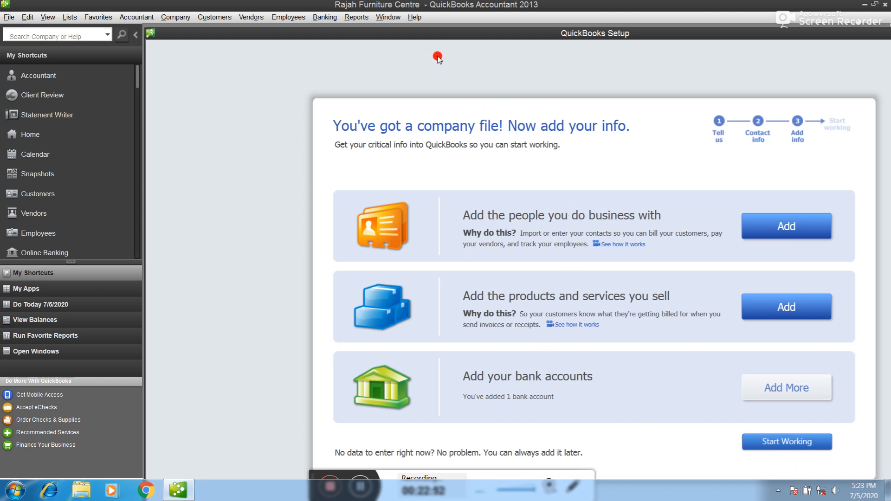
{"action": "left_click_drag", "start_coordinate": [600, 36], "coordinate": [563, 8]}
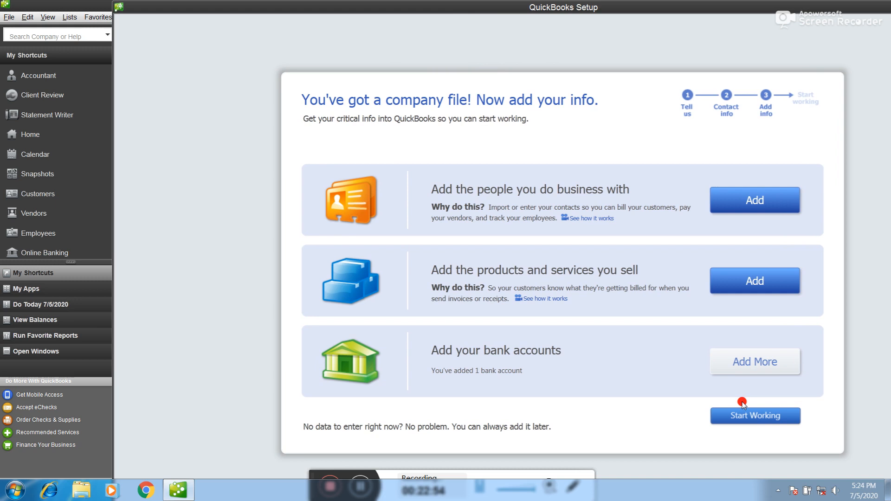
{"action": "left_click", "coordinate": [751, 415]}
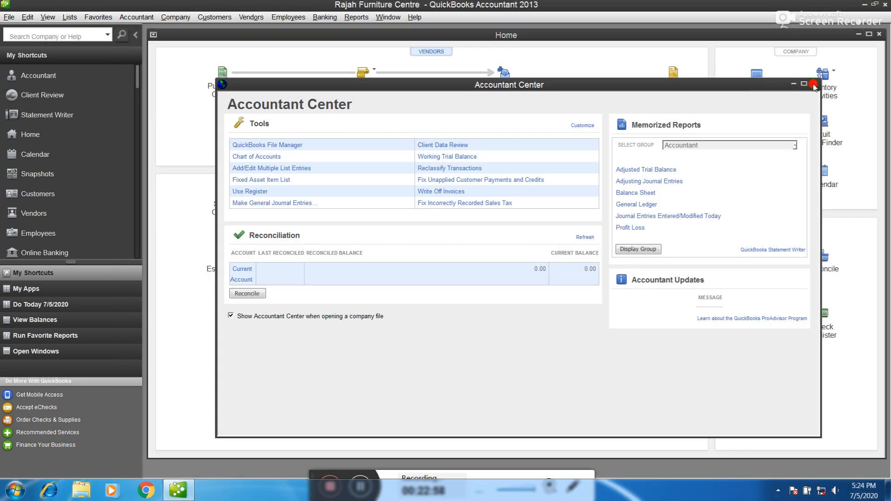
Close the Accountant Center and Quick Start Center, then maximize the Home page
{"action": "left_click", "coordinate": [813, 85]}
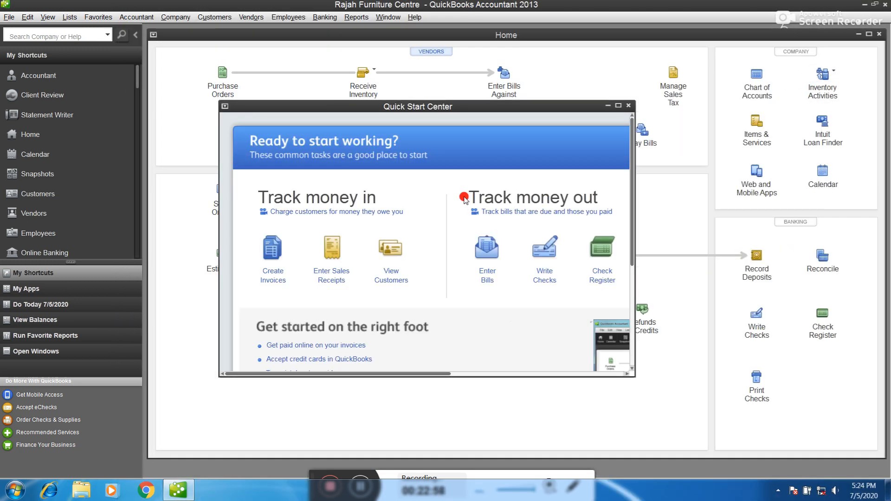
{"action": "left_click", "coordinate": [630, 107]}
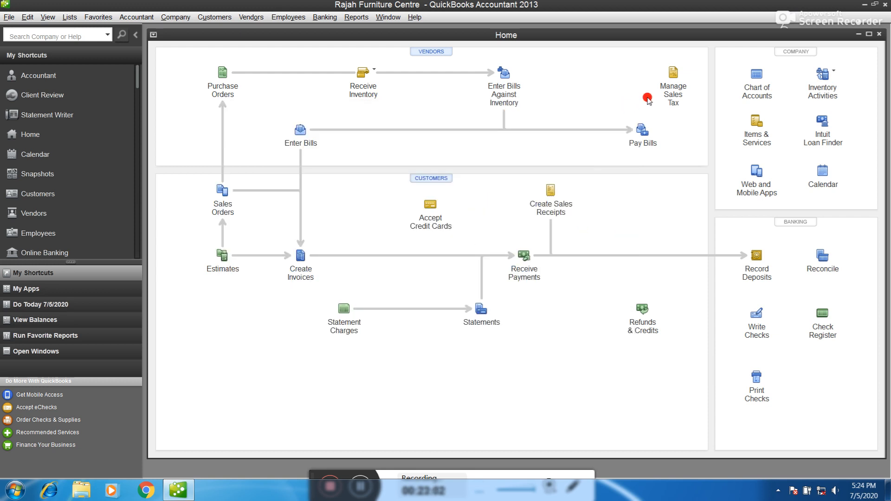
{"action": "left_click", "coordinate": [869, 35]}
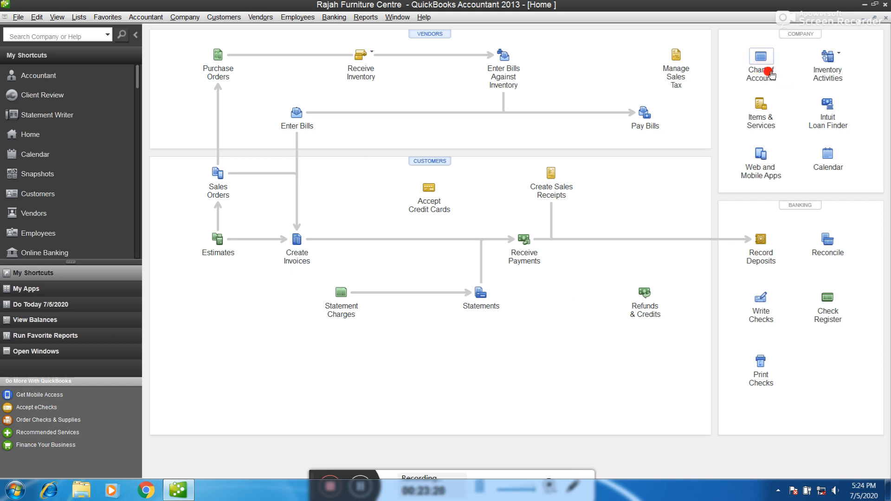
{"action": "left_click", "coordinate": [754, 57]}
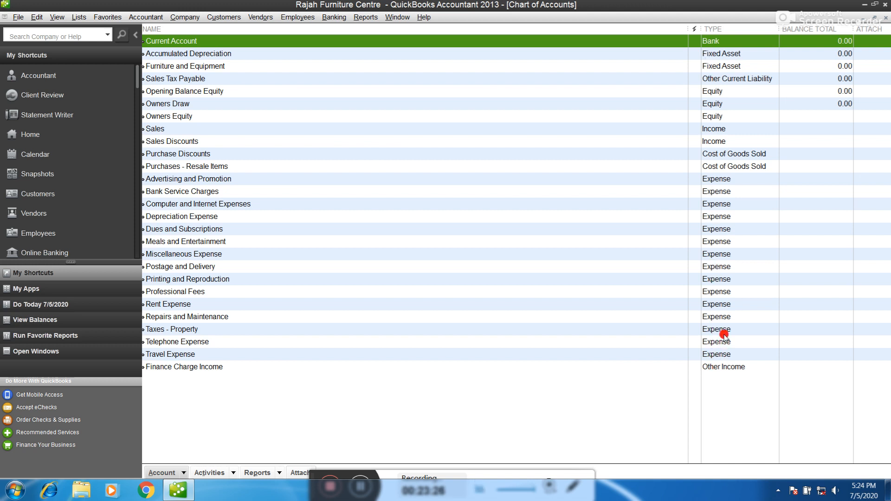
{"action": "left_click", "coordinate": [729, 54]}
{"action": "left_click", "coordinate": [732, 66]}
{"action": "left_click", "coordinate": [728, 80]}
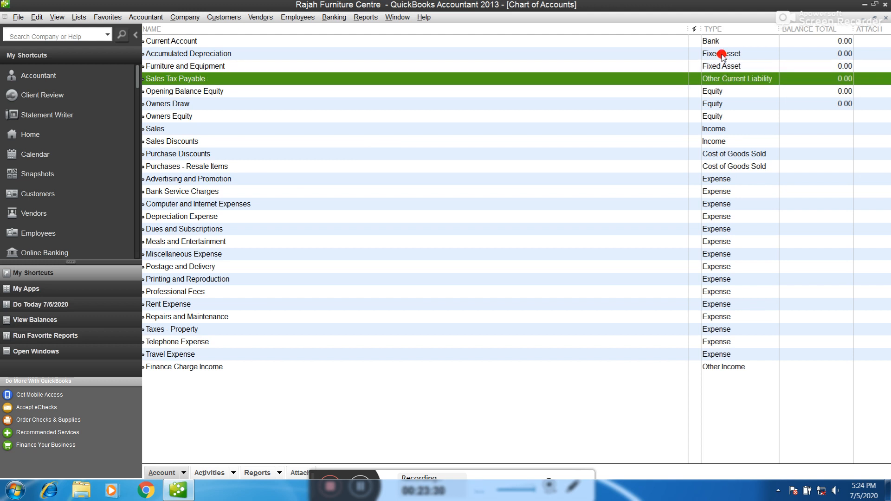
{"action": "left_click", "coordinate": [719, 42]}
{"action": "left_click", "coordinate": [723, 103]}
{"action": "left_click", "coordinate": [724, 128]}
{"action": "left_click", "coordinate": [723, 141]}
{"action": "left_click", "coordinate": [724, 181]}
{"action": "left_click", "coordinate": [725, 230]}
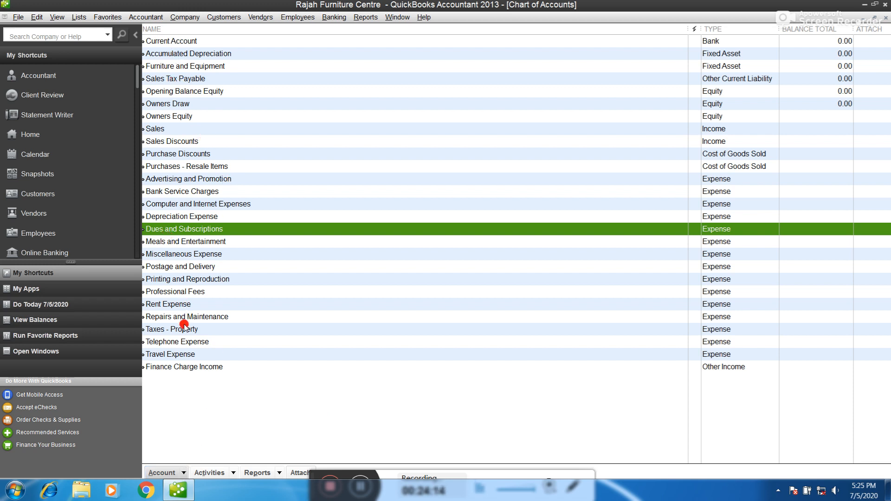
{"action": "left_click", "coordinate": [157, 130]}
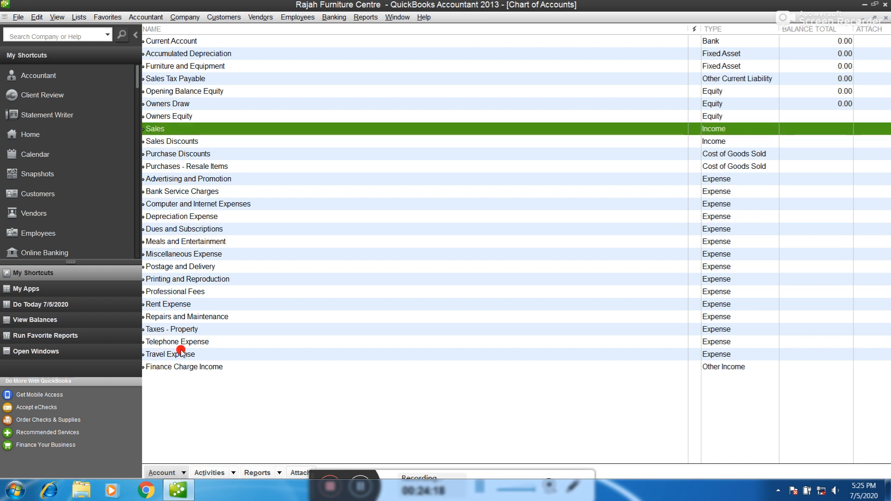
Create an Expense account named Employee's Salary with Save & New, starting another account
{"action": "left_click", "coordinate": [184, 474]}
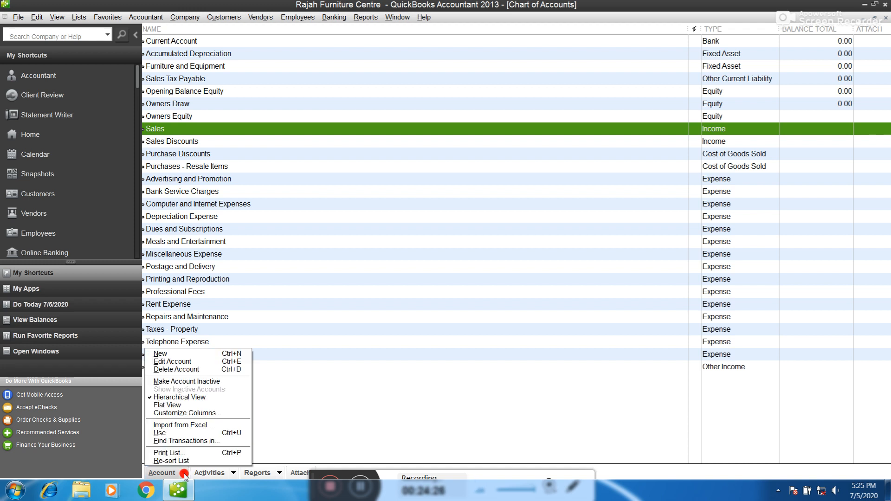
{"action": "left_click", "coordinate": [191, 355]}
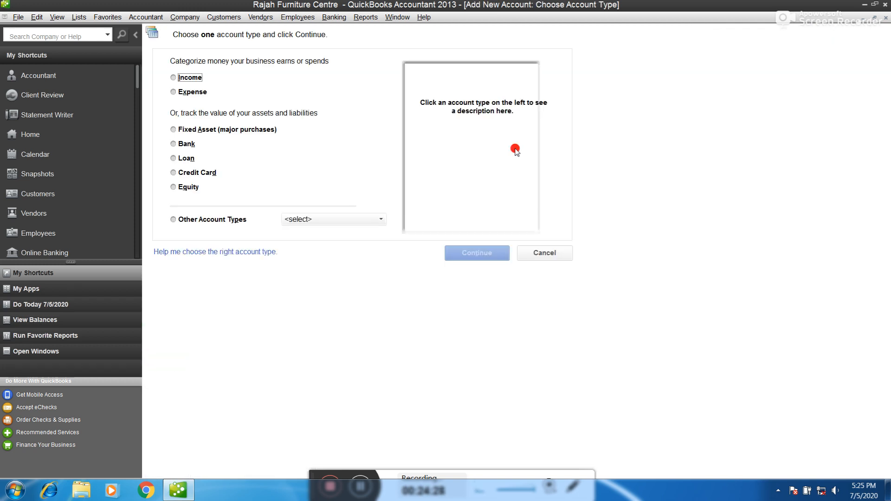
{"action": "left_click", "coordinate": [178, 92]}
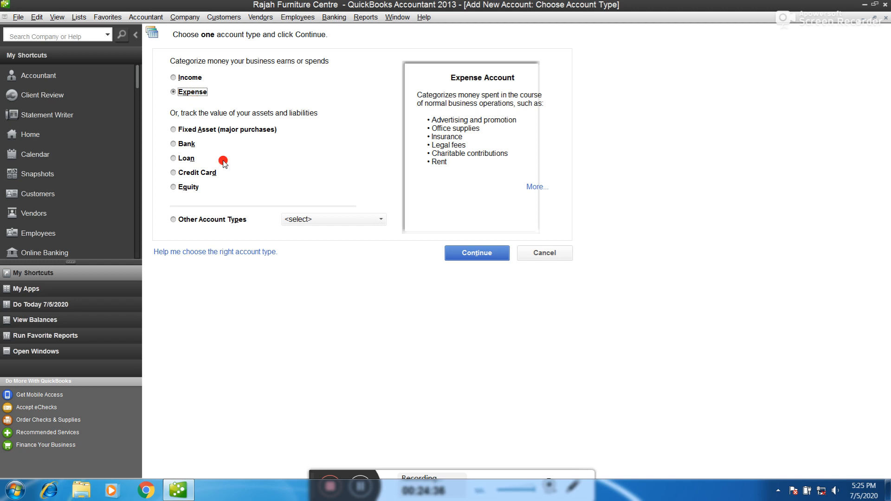
{"action": "left_click", "coordinate": [480, 255]}
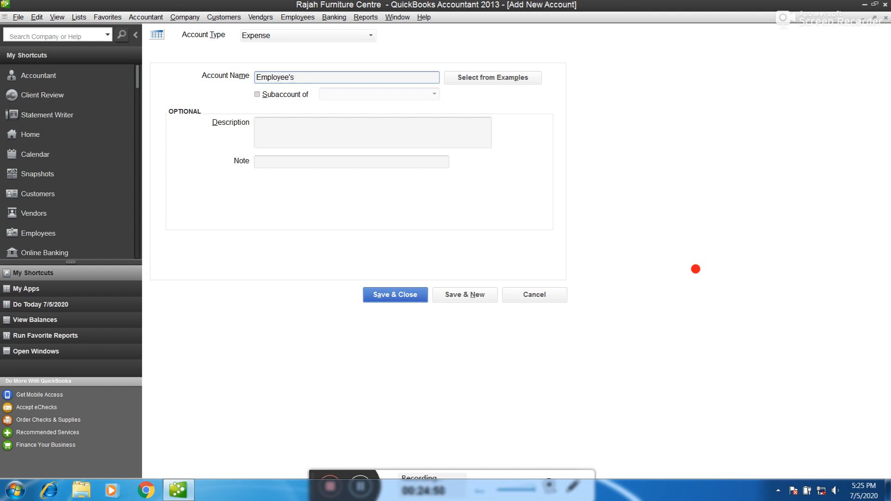
{"action": "type", "text": "Salary"}
{"action": "left_click", "coordinate": [448, 295]}
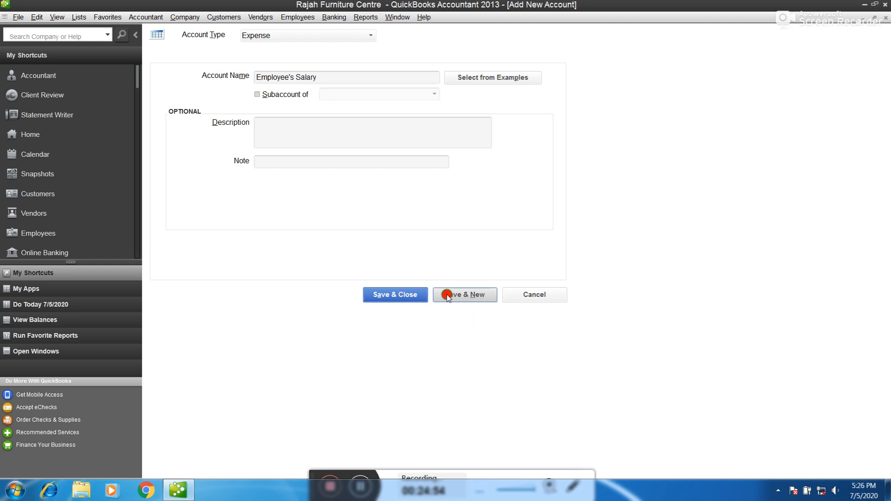
{"action": "left_click", "coordinate": [370, 36]}
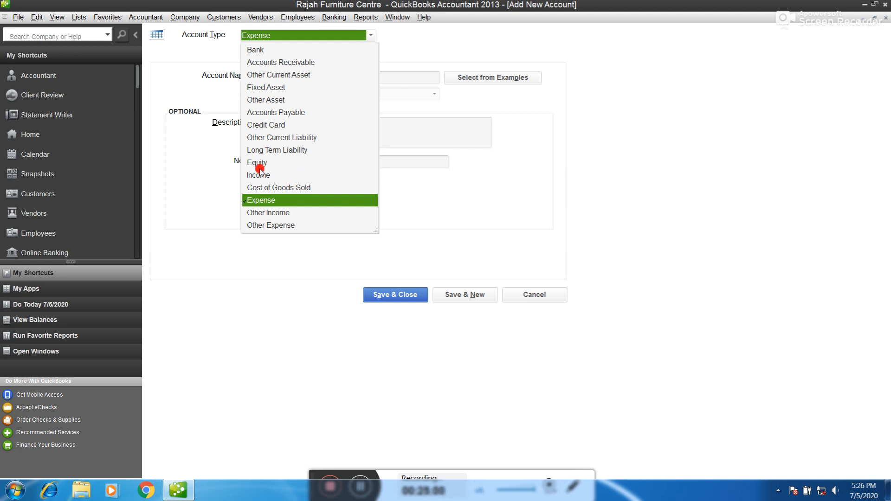
Create a Fixed Asset account named Motor Van and save and close the form
{"action": "left_click", "coordinate": [273, 88]}
{"action": "left_click", "coordinate": [288, 75]}
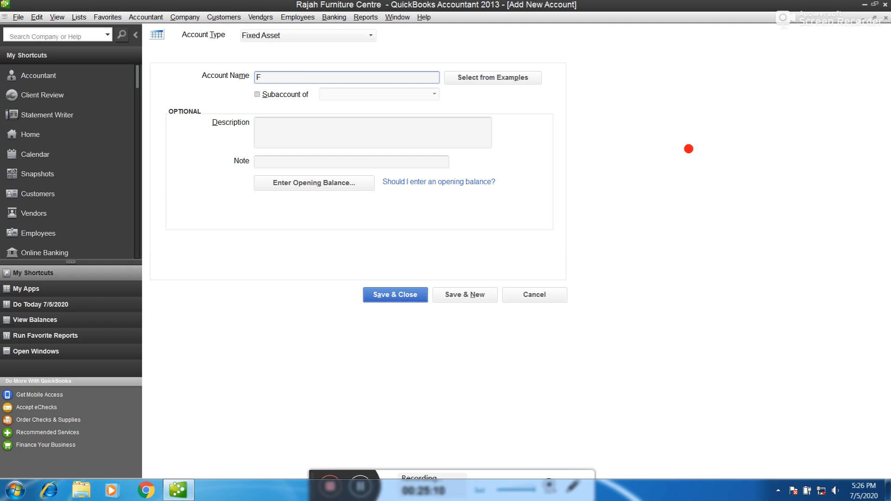
{"action": "type", "text": "Motor Van"}
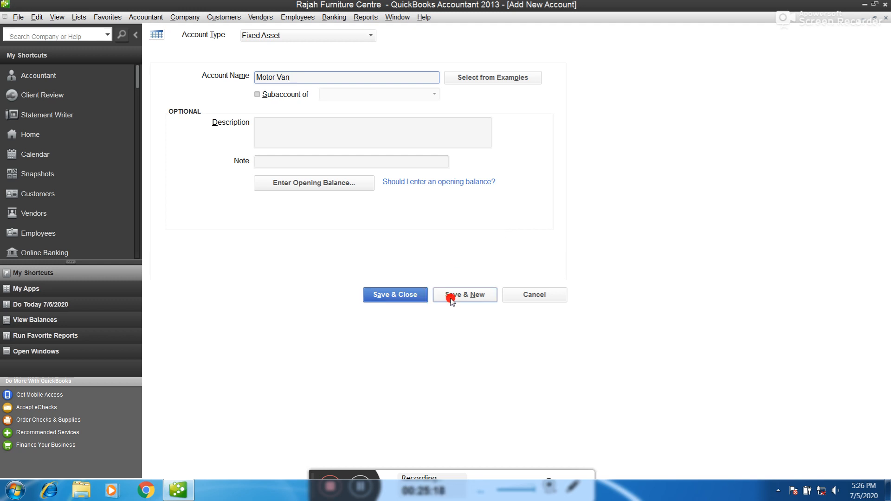
{"action": "left_click", "coordinate": [418, 294]}
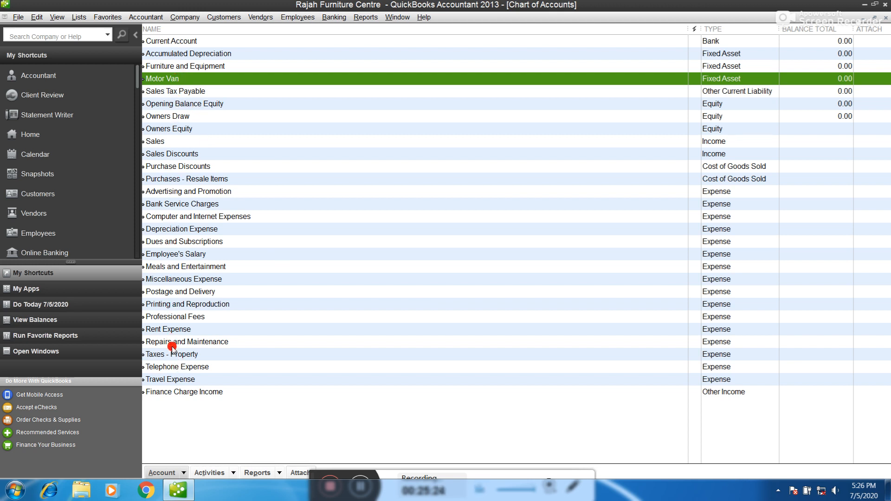
Check the new Employee's Salary account in the Chart of Accounts, then bring up the Activities menu
{"action": "left_click", "coordinate": [167, 256]}
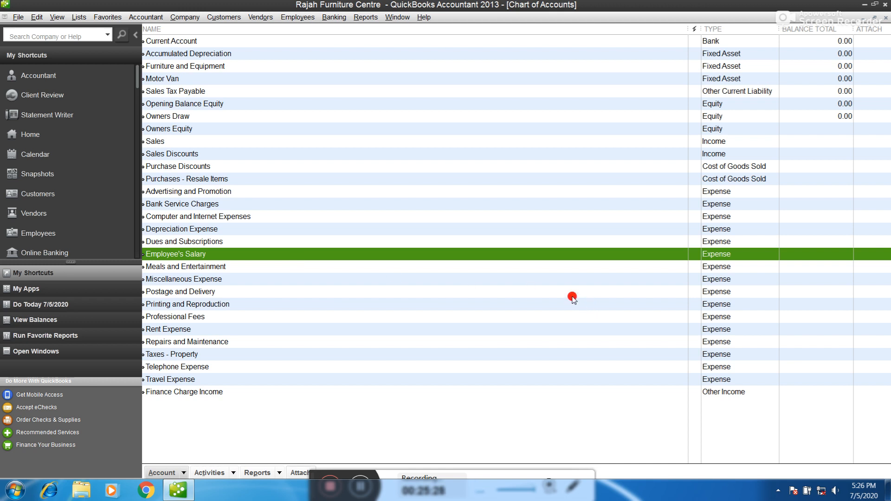
{"action": "left_click_drag", "start_coordinate": [310, 477], "coordinate": [388, 479]}
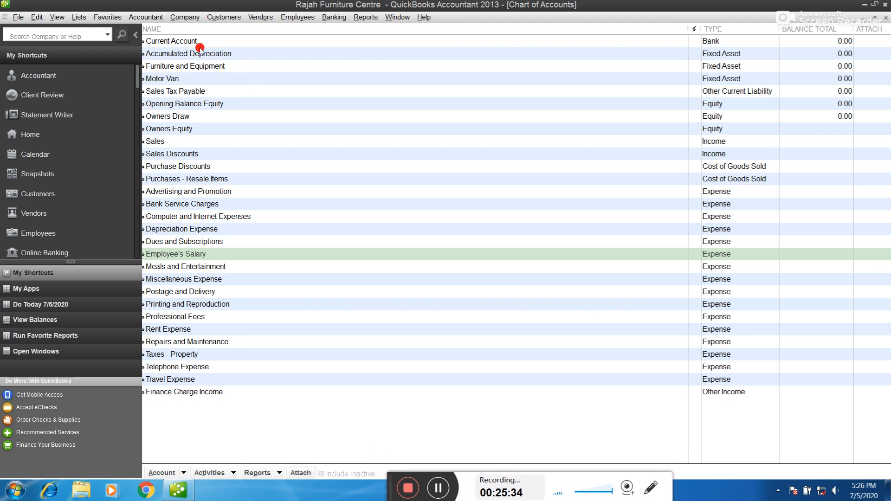
{"action": "left_click", "coordinate": [184, 472]}
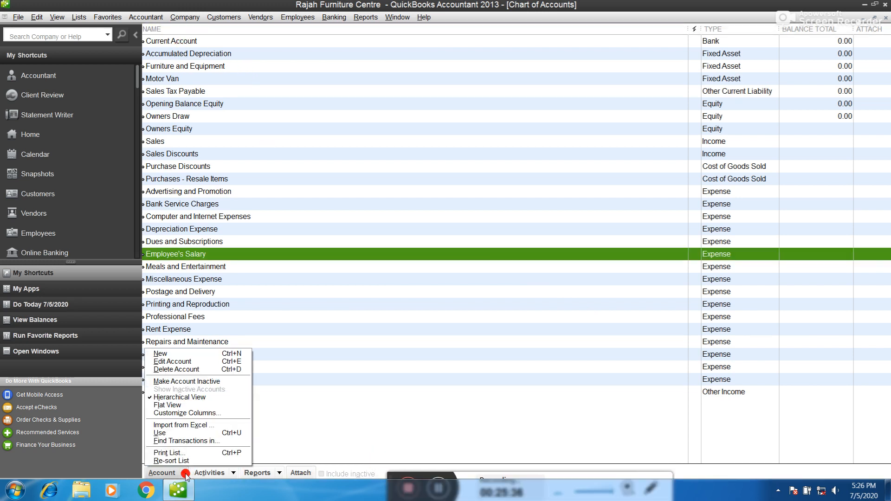
{"action": "left_click", "coordinate": [234, 474]}
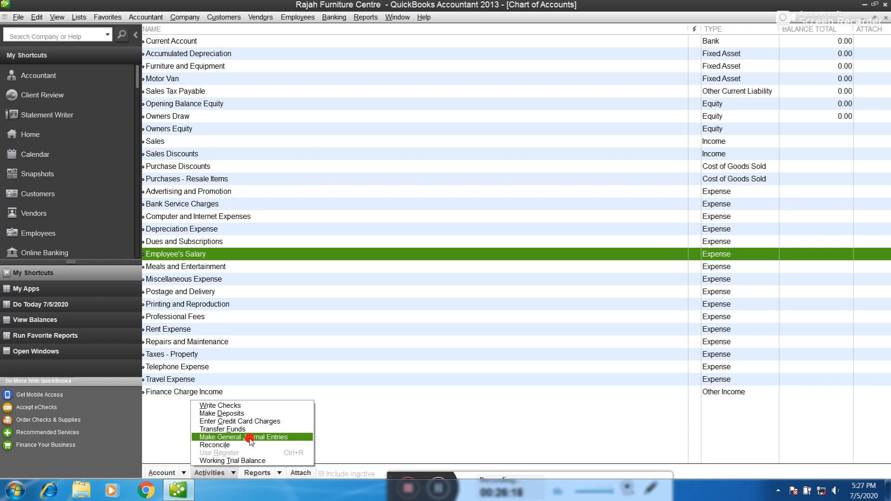
Start a new general journal entry and date it 04/01/2020
{"action": "left_click", "coordinate": [250, 438]}
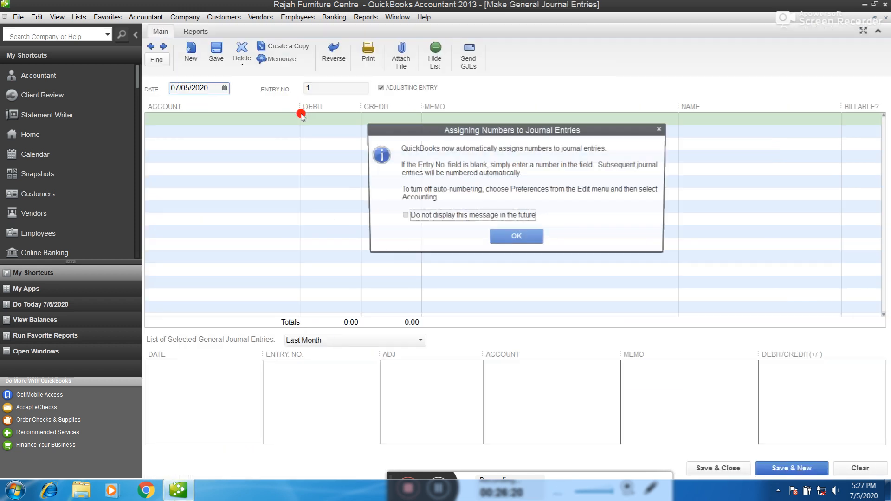
{"action": "left_click", "coordinate": [515, 237]}
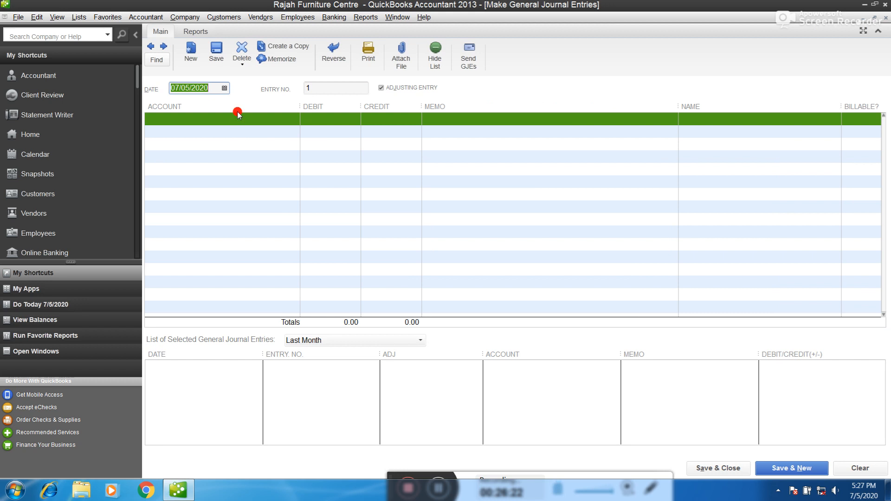
{"action": "left_click", "coordinate": [224, 88]}
{"action": "left_click", "coordinate": [181, 104]}
{"action": "left_click", "coordinate": [181, 104]}
{"action": "left_click", "coordinate": [181, 104]}
{"action": "left_click", "coordinate": [213, 133]}
Begin searching for a cash account on the first journal line
{"action": "left_click", "coordinate": [208, 117]}
{"action": "type", "text": "cas"}
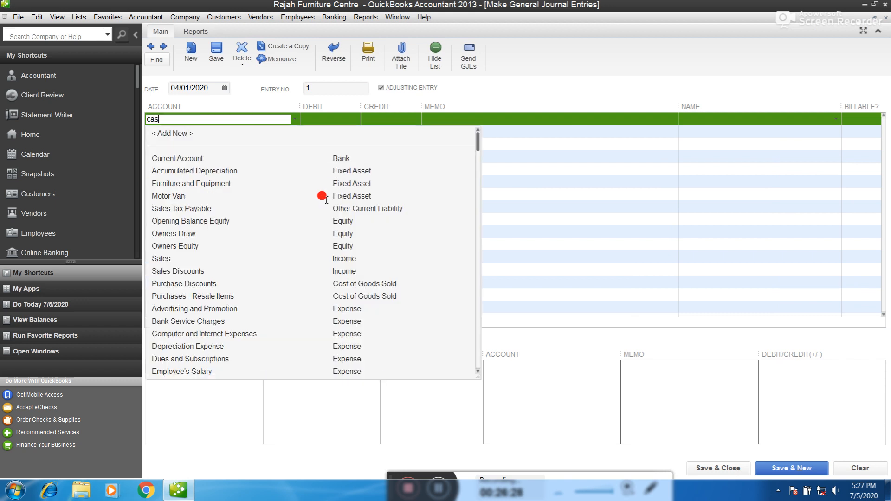
{"action": "key", "text": "BackSpace"}
{"action": "key", "text": "BackSpace"}
{"action": "key", "text": "BackSpace"}
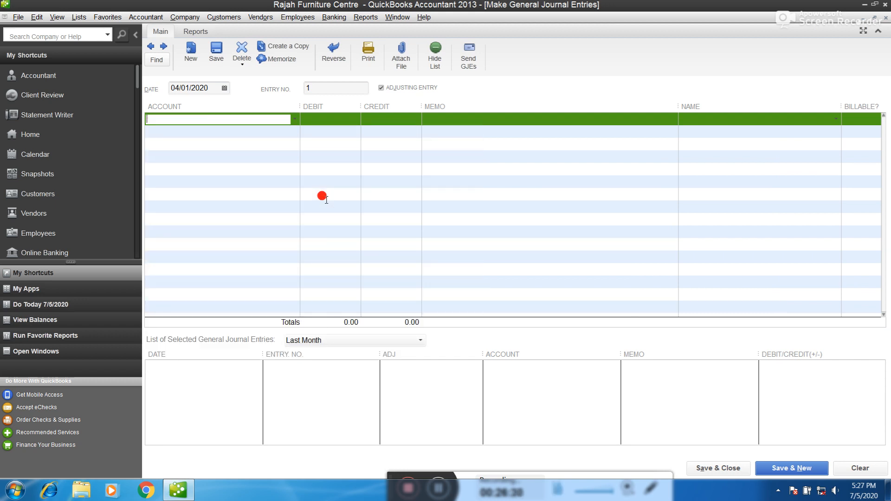
Add a new account of type Other Current Asset for the first line
{"action": "left_click", "coordinate": [294, 119]}
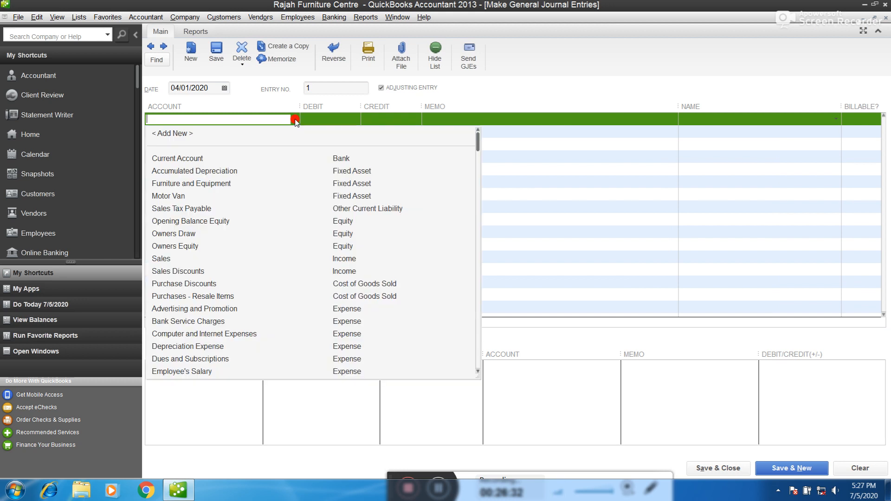
{"action": "scroll", "coordinate": [338, 223], "scroll_direction": "down", "scroll_amount": 4}
{"action": "scroll", "coordinate": [325, 214], "scroll_direction": "up", "scroll_amount": 4}
{"action": "left_click", "coordinate": [179, 133]}
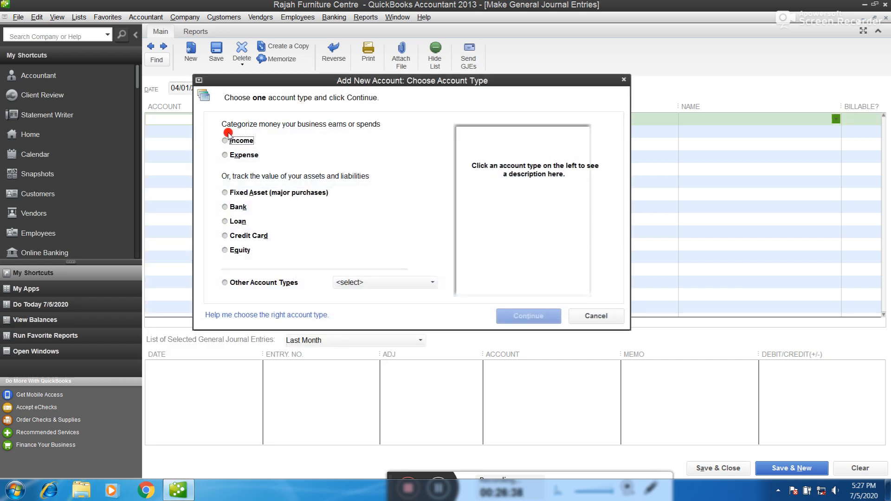
{"action": "left_click", "coordinate": [357, 283]}
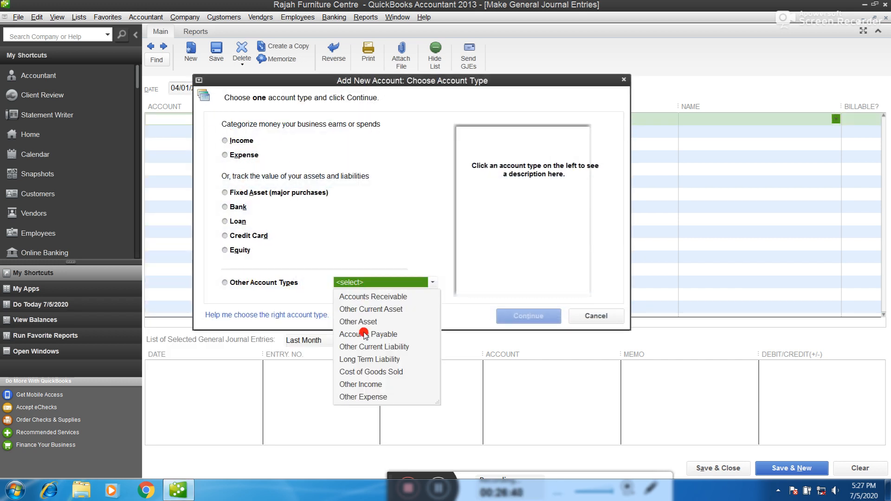
{"action": "left_click", "coordinate": [366, 309]}
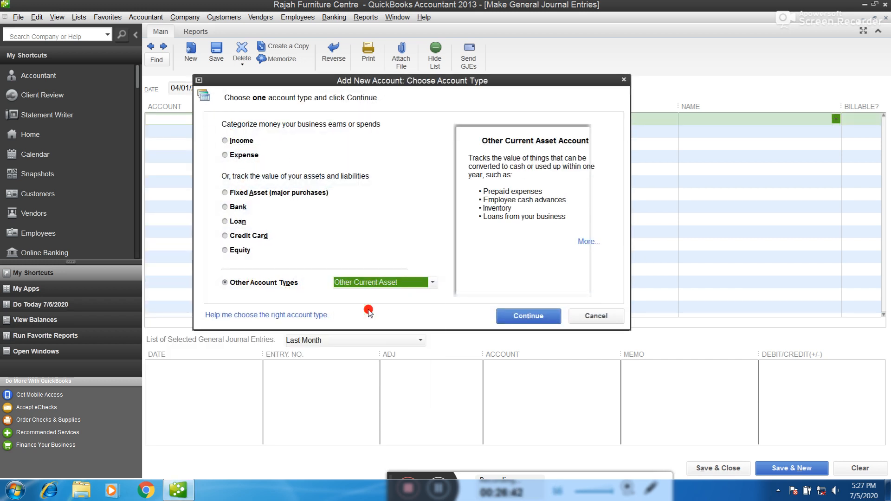
{"action": "left_click", "coordinate": [529, 317]}
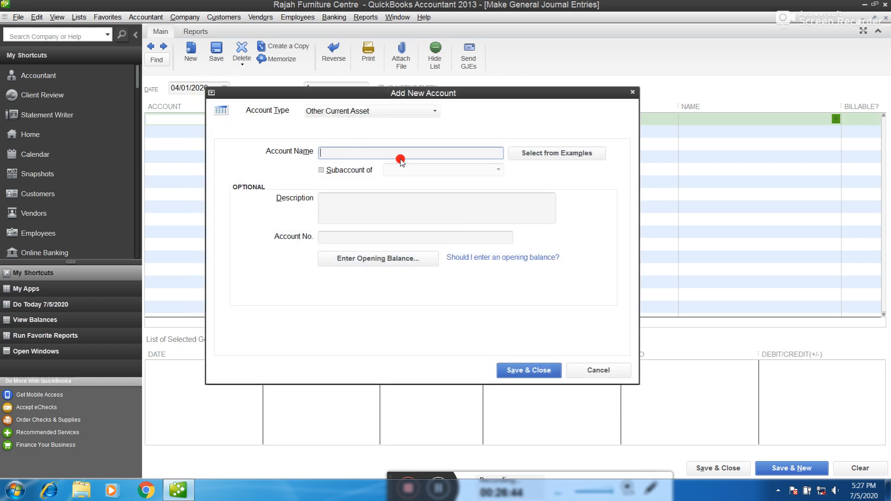
Name the new account 'Cash in-Hand' and save it
{"action": "type", "text": "Cash-in Hand"}
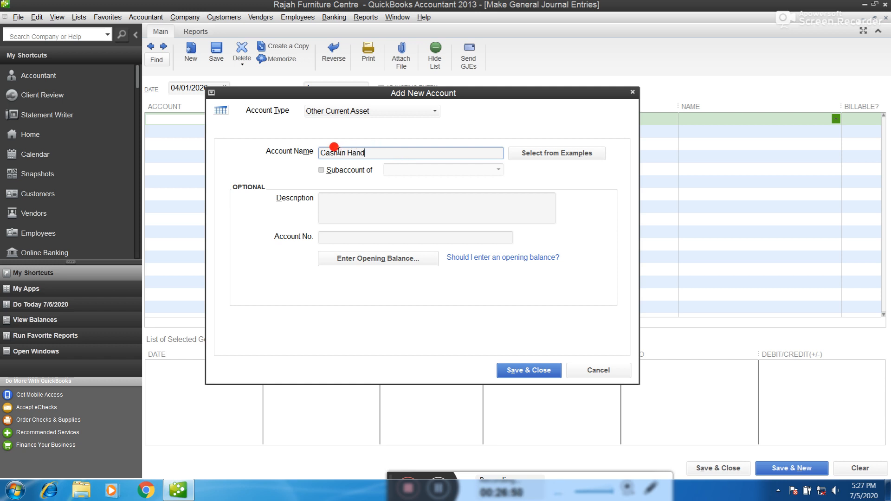
{"action": "key", "text": "BackSpace"}
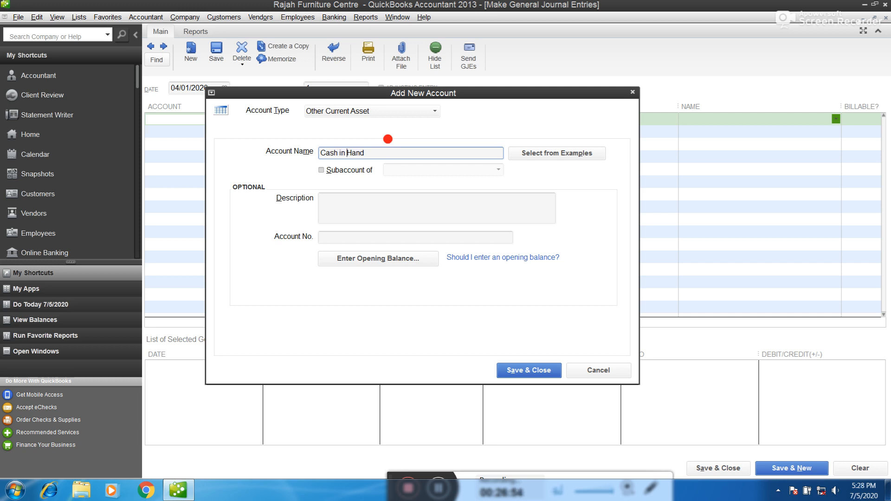
{"action": "type", "text": "-"}
{"action": "key", "text": "Tab"}
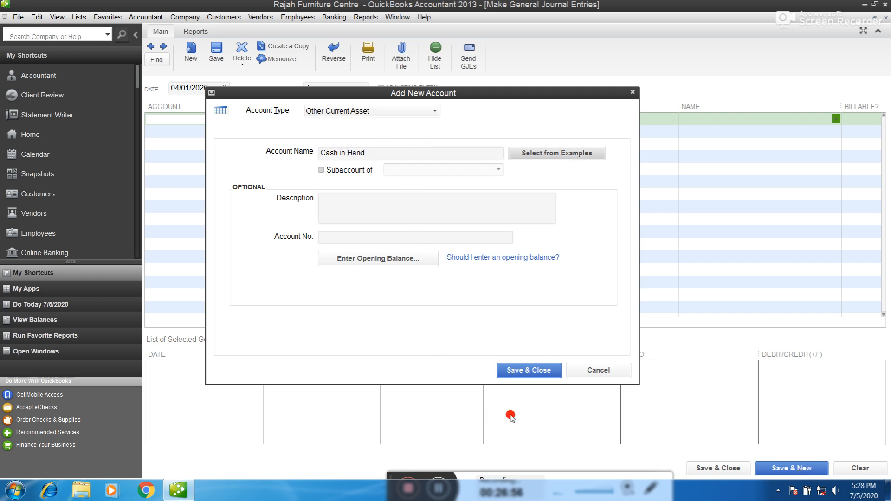
{"action": "left_click", "coordinate": [521, 370]}
{"action": "key", "text": "Tab"}
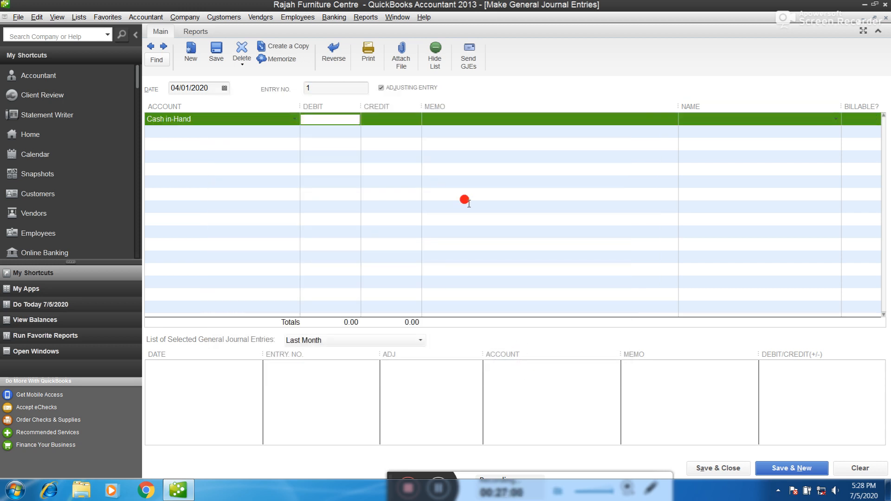
Debit 100,000.00 to Cash in-Hand with memo Investment
{"action": "type", "text": "100,000.00"}
{"action": "key", "text": "Tab"}
{"action": "key", "text": "Tab"}
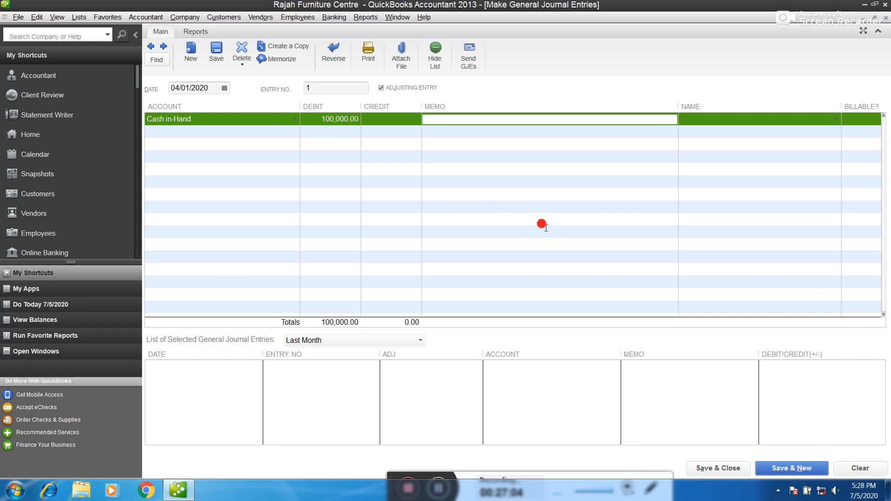
{"action": "type", "text": "Ca"}
{"action": "key", "text": "Tab"}
{"action": "key", "text": "Tab"}
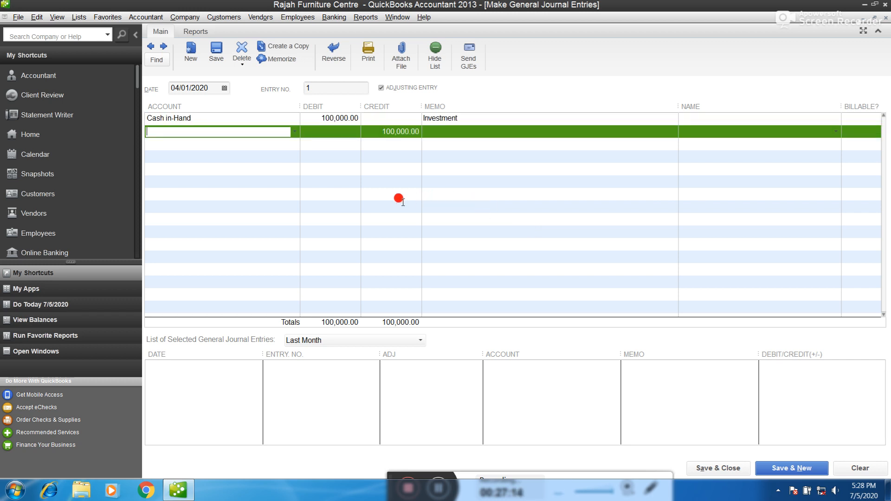
Credit Owners Equity and save the entry, accepting the past-date and Retained Earnings warnings
{"action": "left_click", "coordinate": [295, 132]}
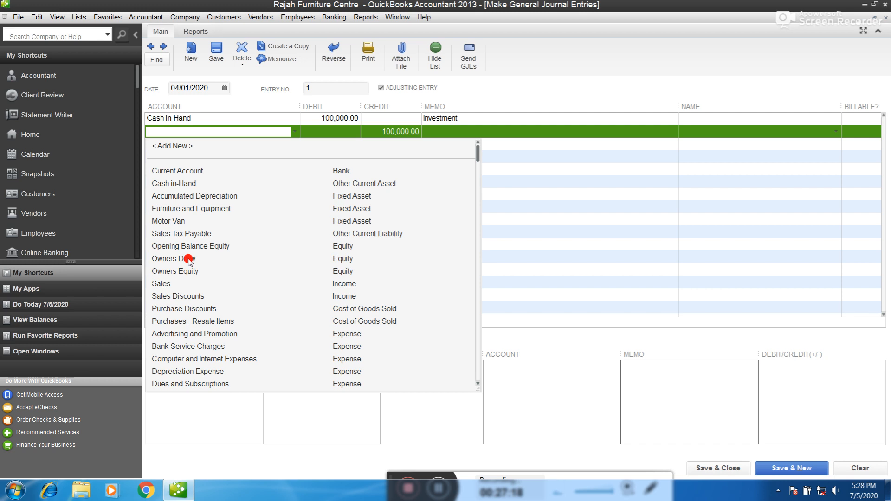
{"action": "left_click", "coordinate": [182, 272]}
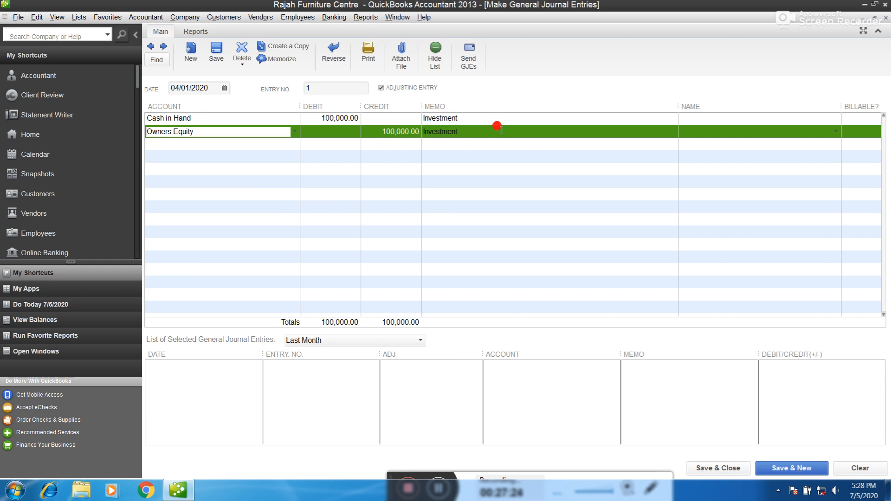
{"action": "key", "text": "Tab"}
{"action": "key", "text": "Tab"}
{"action": "key", "text": "Tab"}
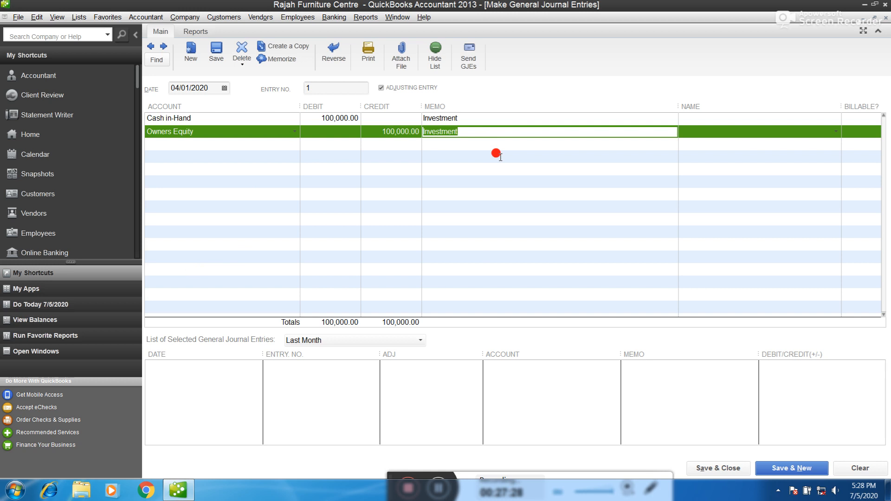
{"action": "key", "text": "Return"}
{"action": "left_click", "coordinate": [423, 219]}
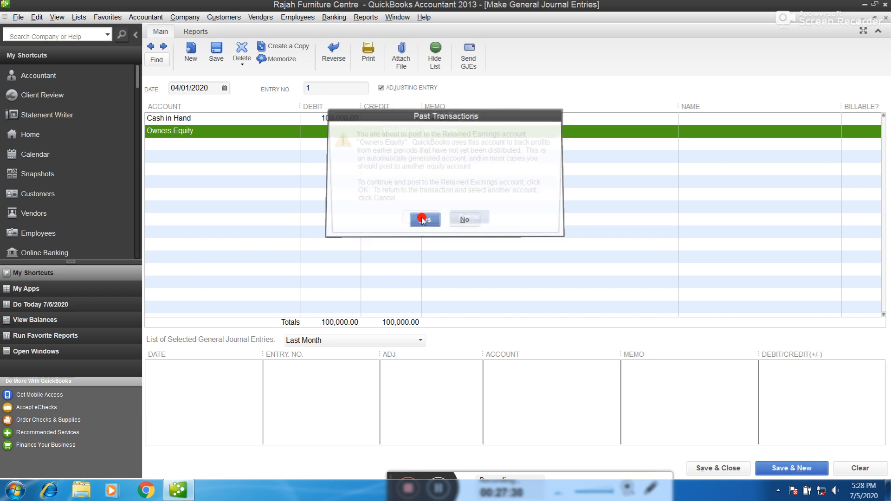
{"action": "left_click", "coordinate": [421, 220]}
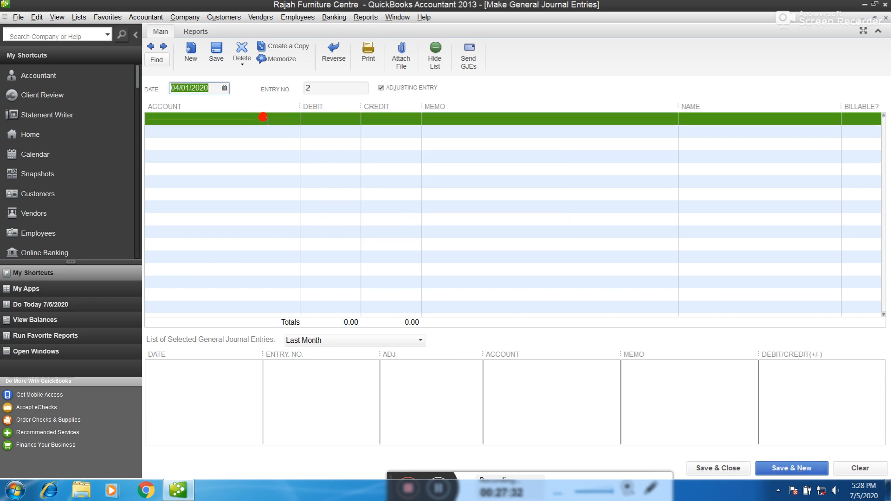
Date entry 2 as 04/03/2020 and debit Current Account 75,000.00
{"action": "left_click", "coordinate": [263, 118]}
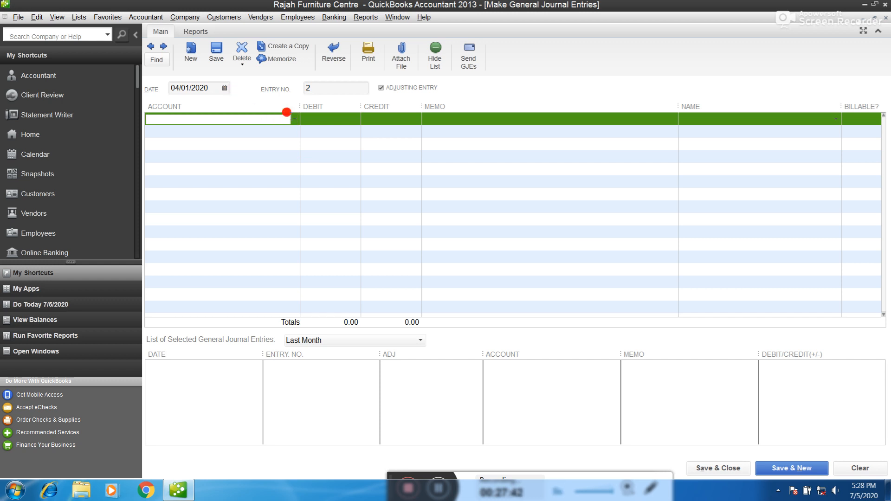
{"action": "left_click", "coordinate": [293, 120]}
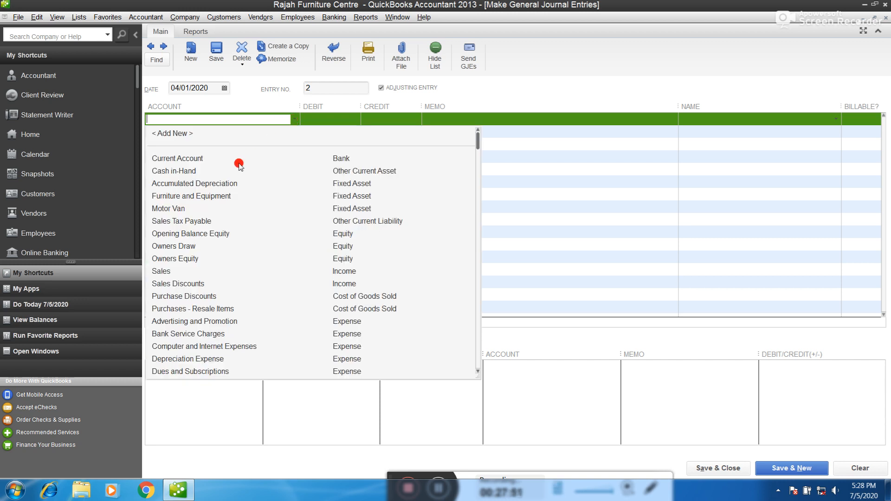
{"action": "left_click", "coordinate": [225, 88]}
{"action": "left_click", "coordinate": [233, 135]}
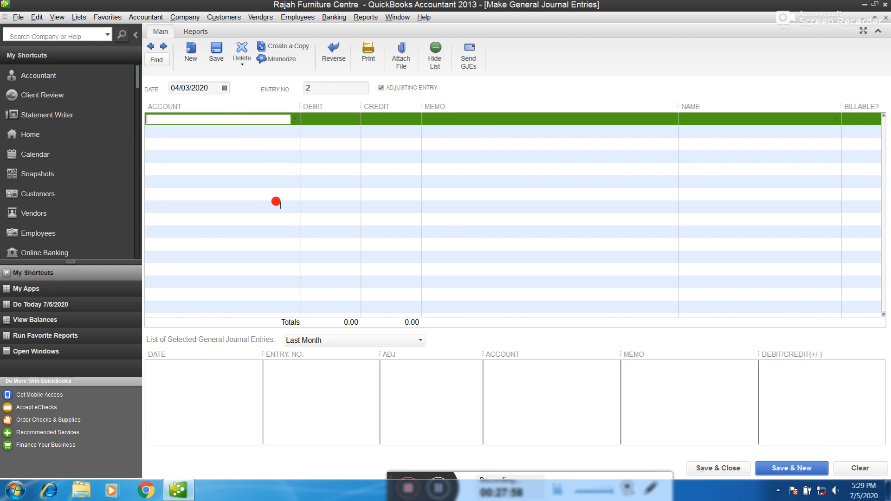
{"action": "type", "text": "Current Account"}
{"action": "key", "text": "Tab"}
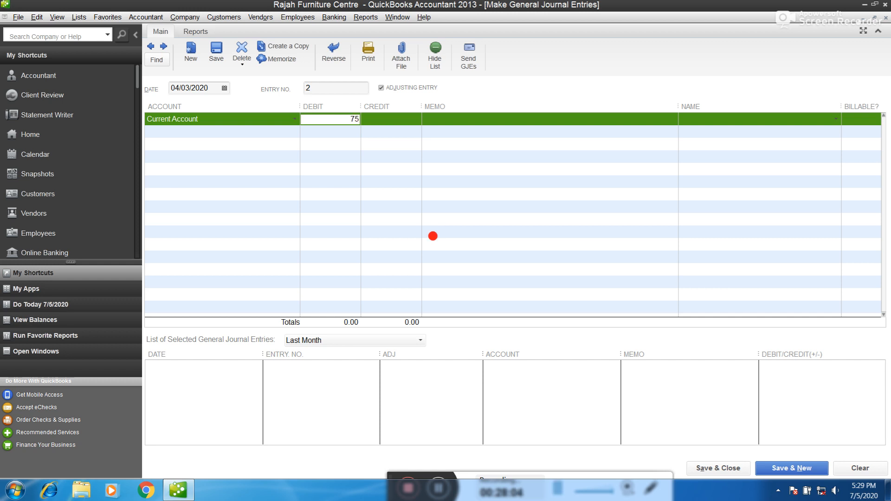
{"action": "key", "text": "Tab"}
{"action": "key", "text": "Tab"}
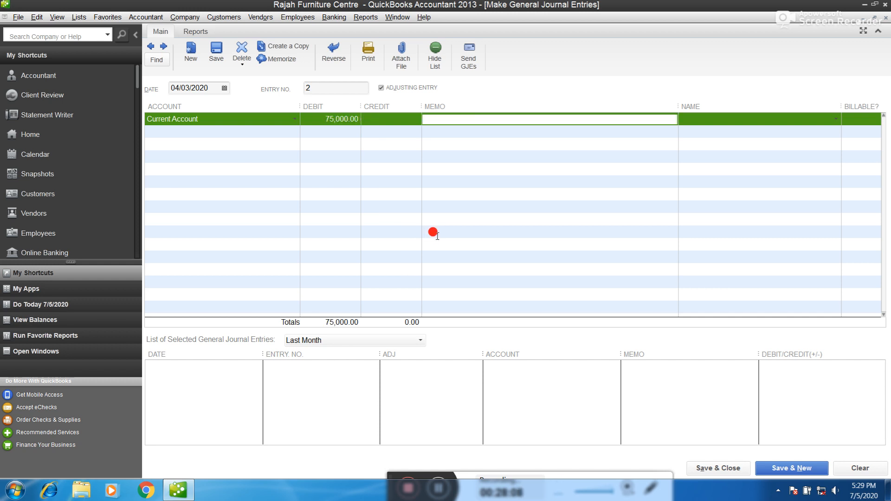
Credit Cash in-Hand on the second line and save the entry, confirming the past date
{"action": "left_click", "coordinate": [434, 119]}
{"action": "key", "text": "Tab"}
{"action": "key", "text": "Tab"}
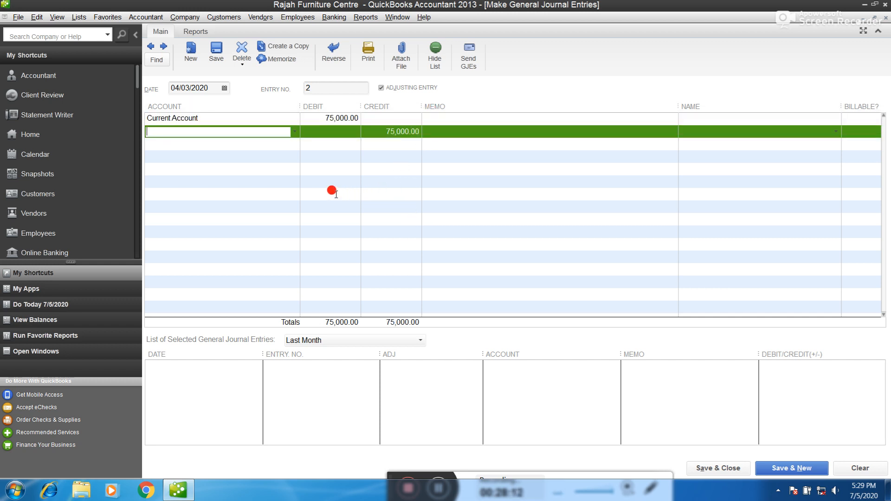
{"action": "left_click", "coordinate": [295, 132]}
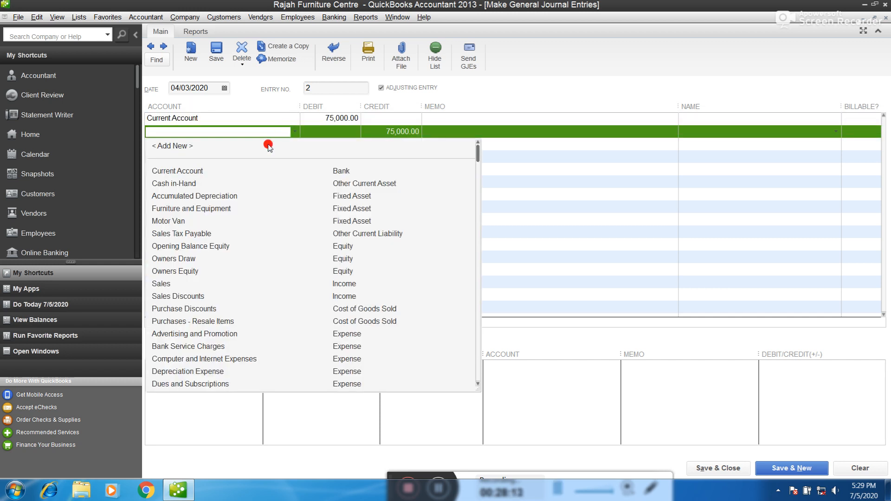
{"action": "left_click", "coordinate": [188, 182]}
{"action": "left_click", "coordinate": [718, 468]}
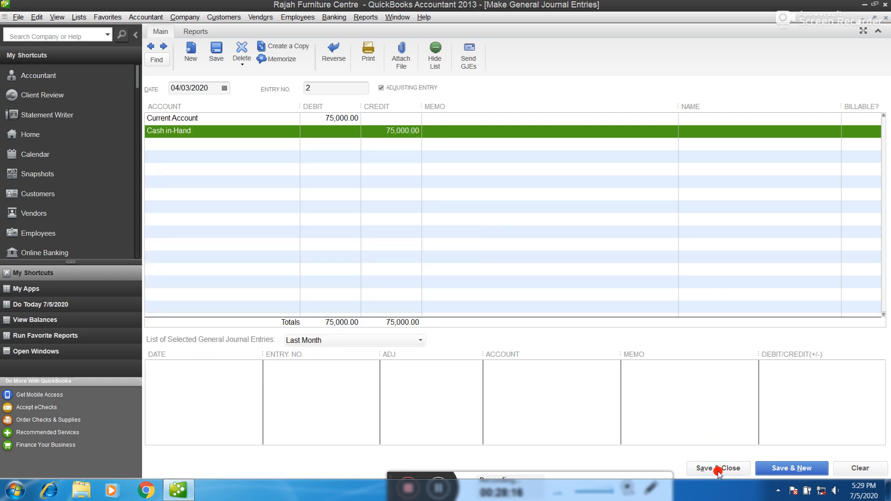
{"action": "left_click", "coordinate": [423, 221]}
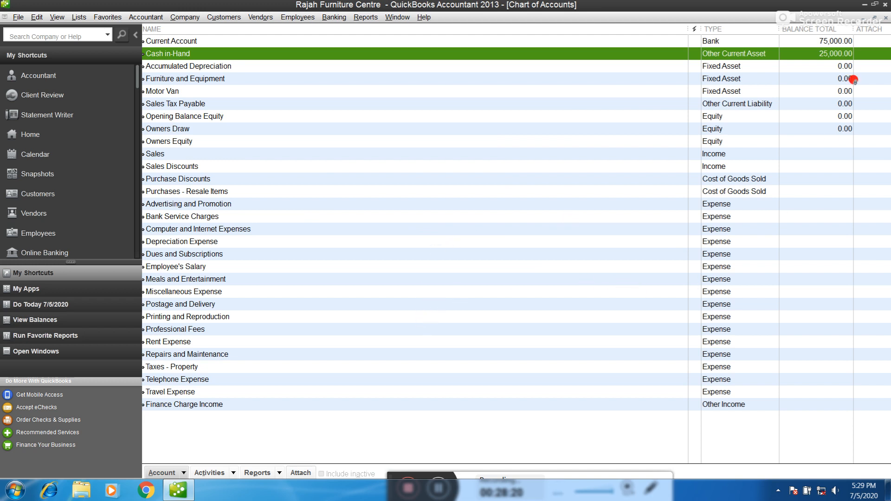
Check the Current Account and Cash in-Hand balances, then run Reports on All Accounts > Balance Sheet > Standard
{"action": "left_click", "coordinate": [828, 43]}
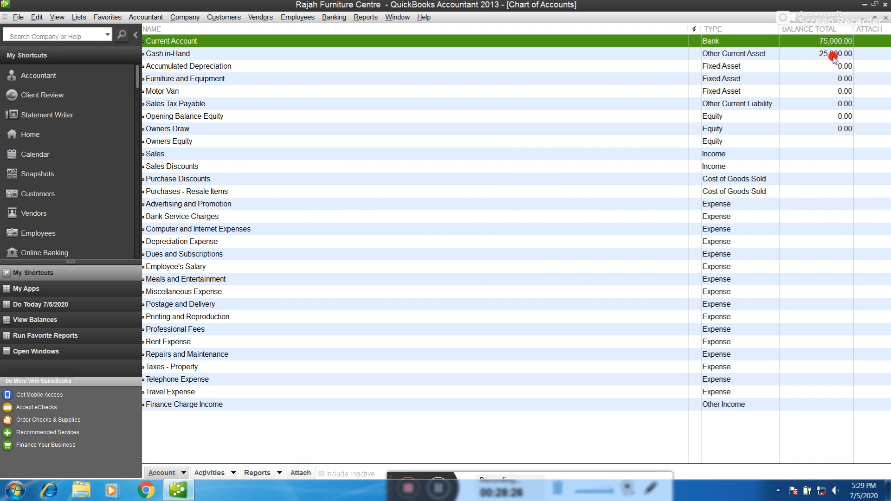
{"action": "left_click", "coordinate": [833, 55]}
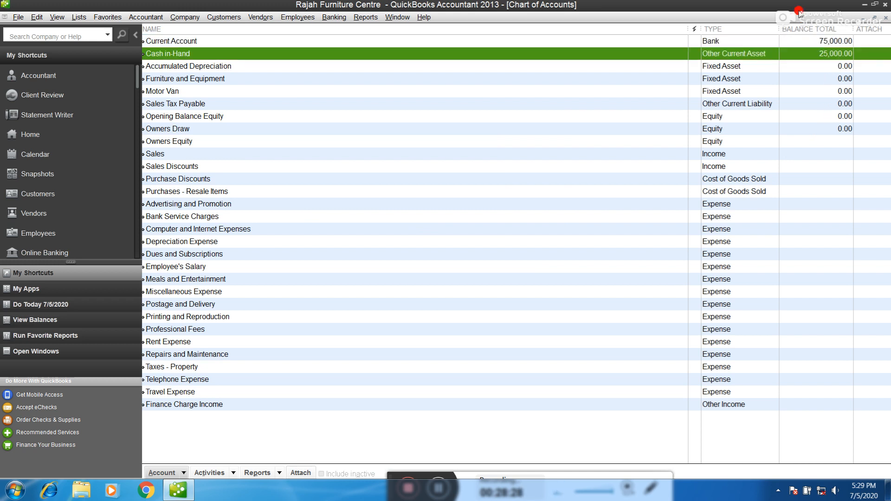
{"action": "left_click", "coordinate": [280, 473]}
{"action": "mouse_move", "coordinate": [301, 462]}
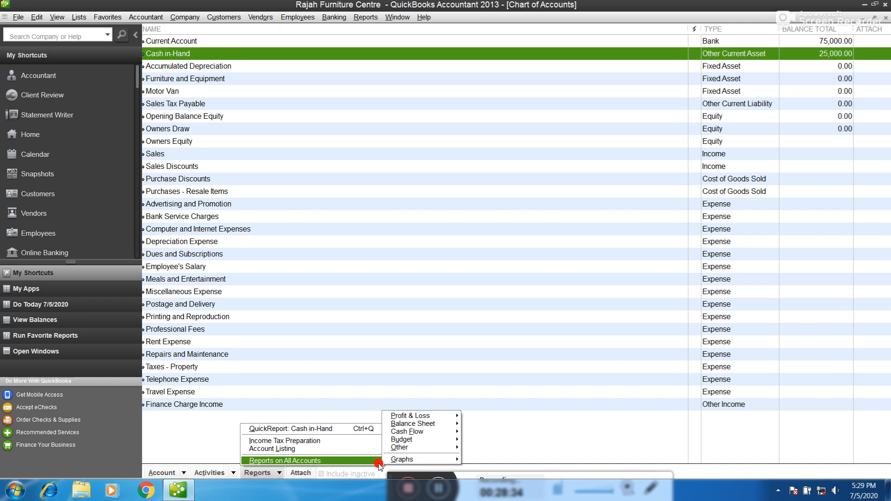
{"action": "mouse_move", "coordinate": [441, 425]}
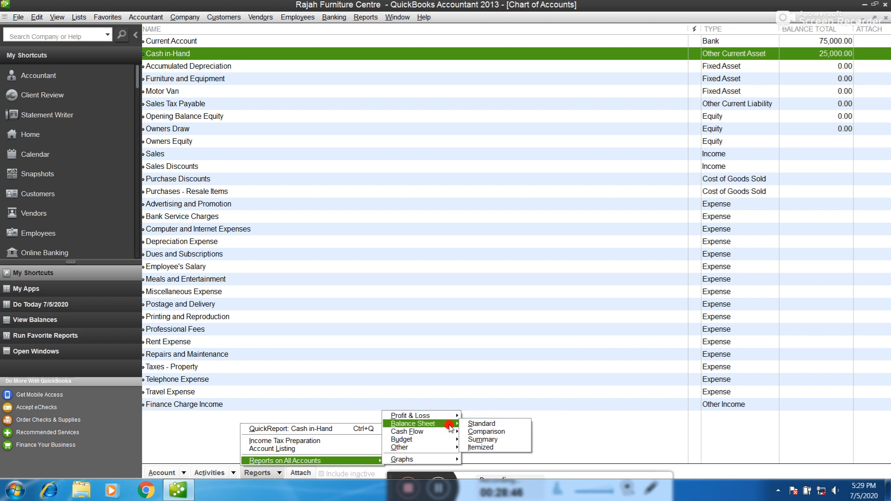
{"action": "left_click", "coordinate": [482, 424]}
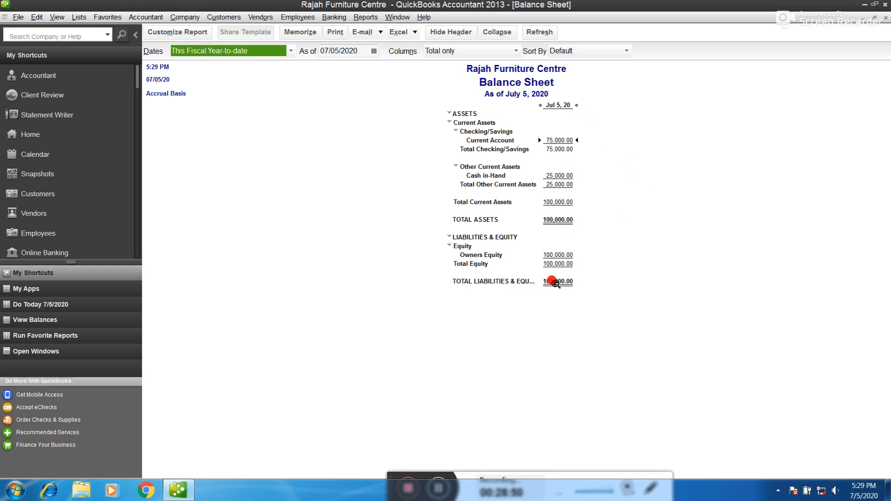
{"action": "left_click", "coordinate": [565, 255]}
{"action": "left_click", "coordinate": [550, 282]}
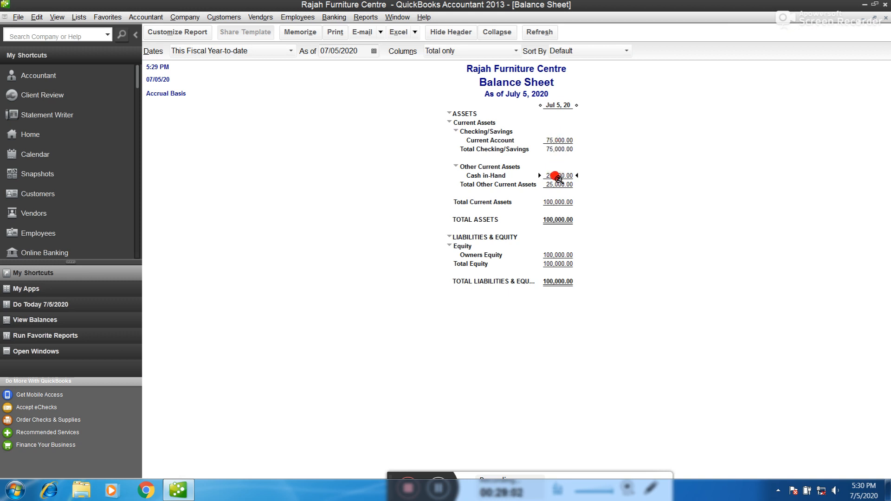
{"action": "left_click", "coordinate": [560, 203]}
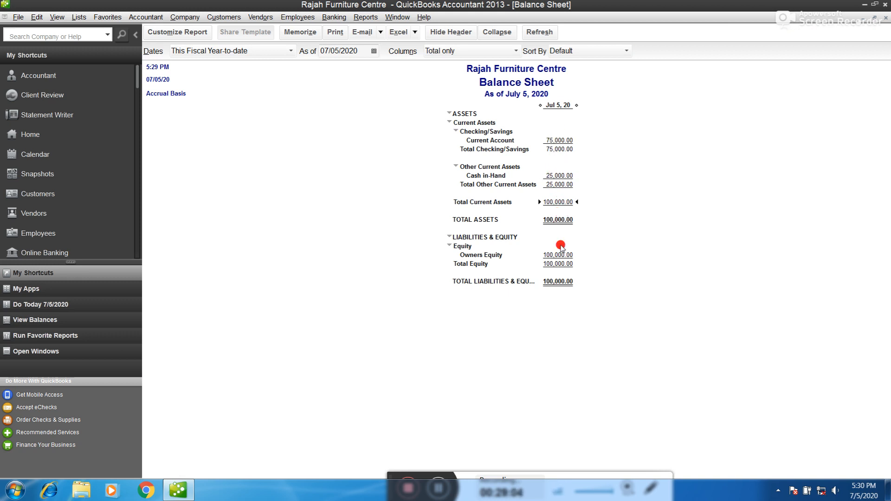